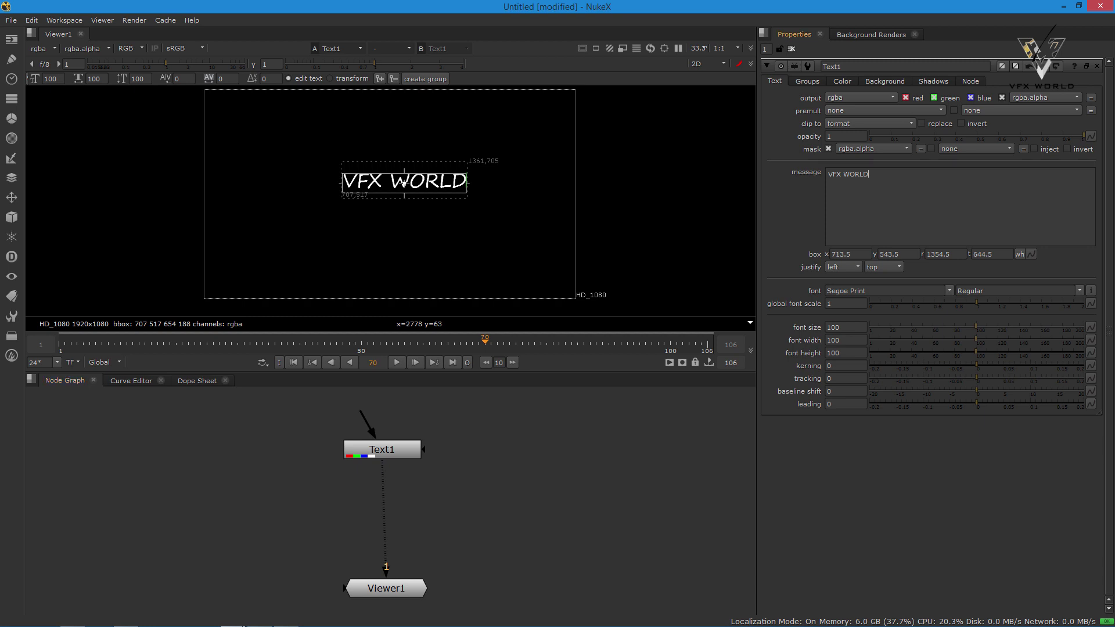
- Enlarge the VFX WORLD text to font size 200 with a global font scale of 1.32 and centre it in the frame
key("ctrl+shift+Left")
key("ctrl+shift+Left")
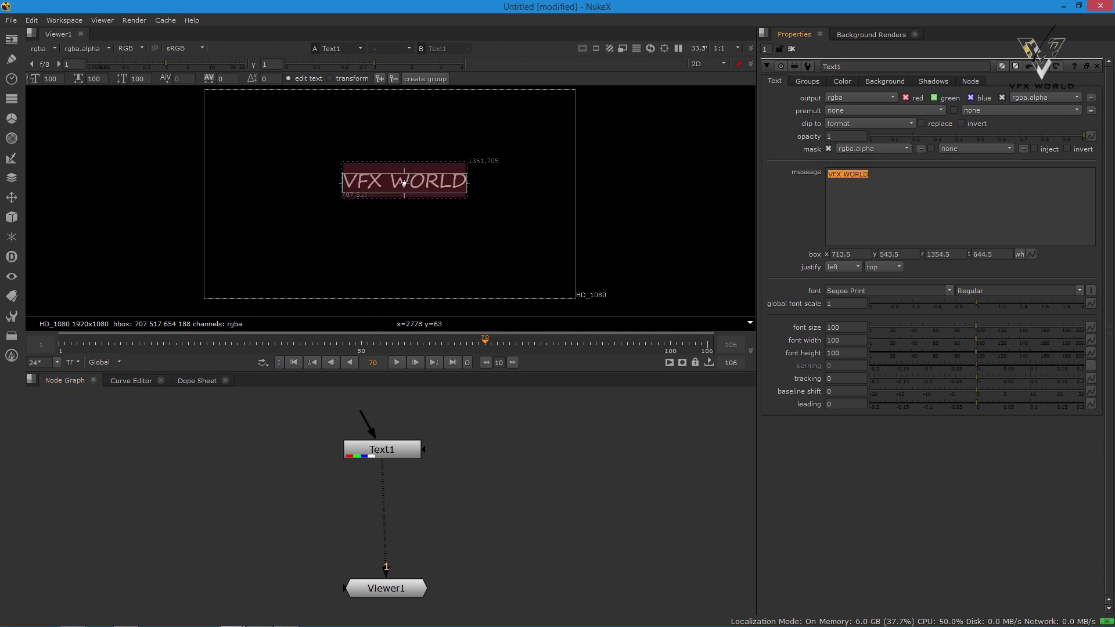
key("ctrl+shift+Up")
key("ctrl+shift+Up")
key("ctrl+alt+Up")
key("ctrl+alt+Up")
left_click_drag(467, 193, 390, 192)
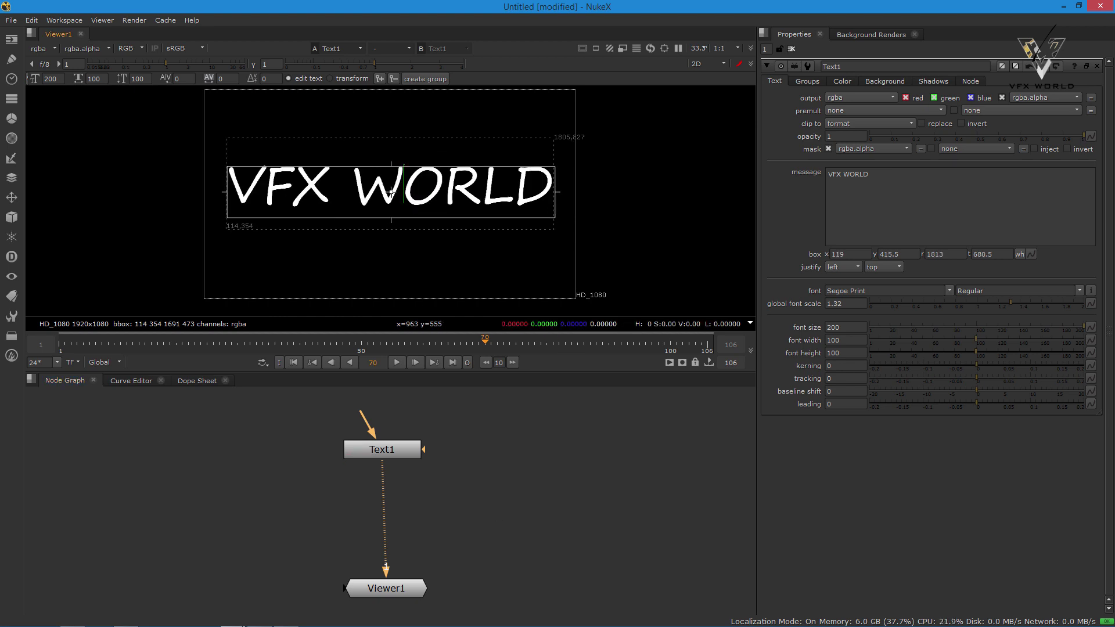
left_click(1097, 66)
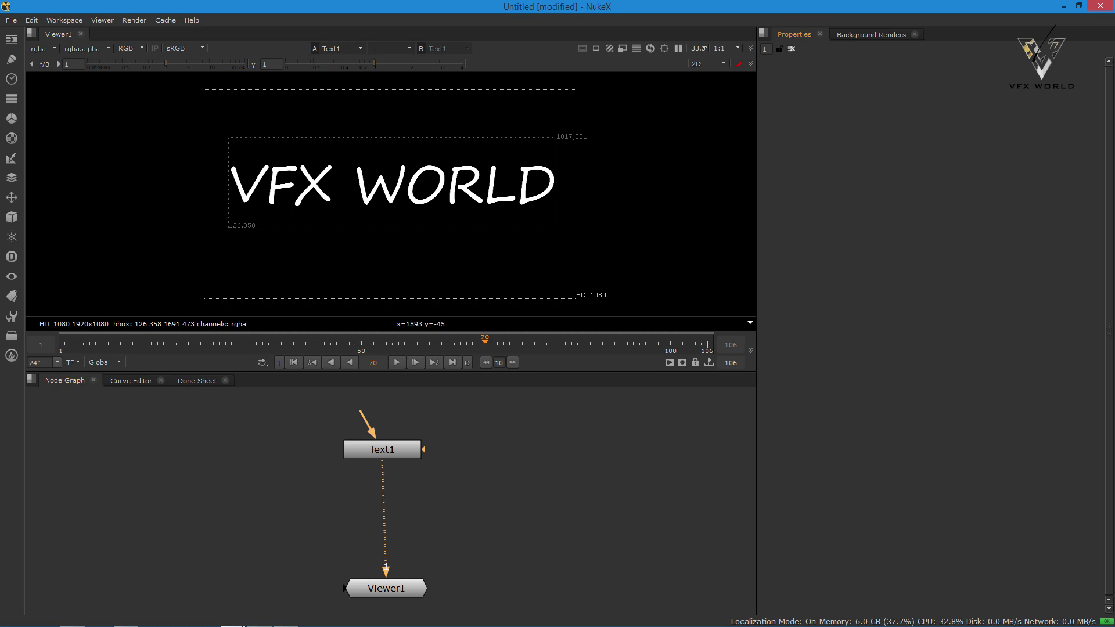
- Add a RotoPaint node and merge Text1 over it, with the viewer showing the Merge output
left_click(563, 457)
key("p")
left_click(476, 488)
key("m")
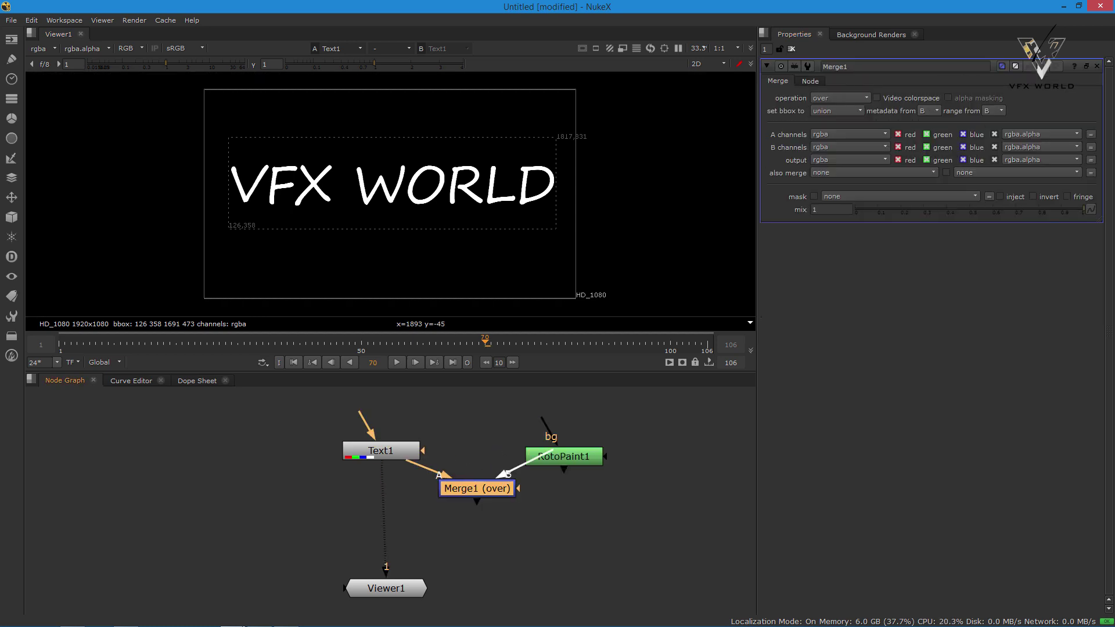
left_click_drag(385, 568, 477, 489)
left_click(476, 487)
- Connect RotoPaint1's bg input to Text1 and space out the RotoPaint1 and Merge1 nodes in the graph
left_click(564, 456)
double_click(563, 456)
left_click_drag(551, 439, 401, 451)
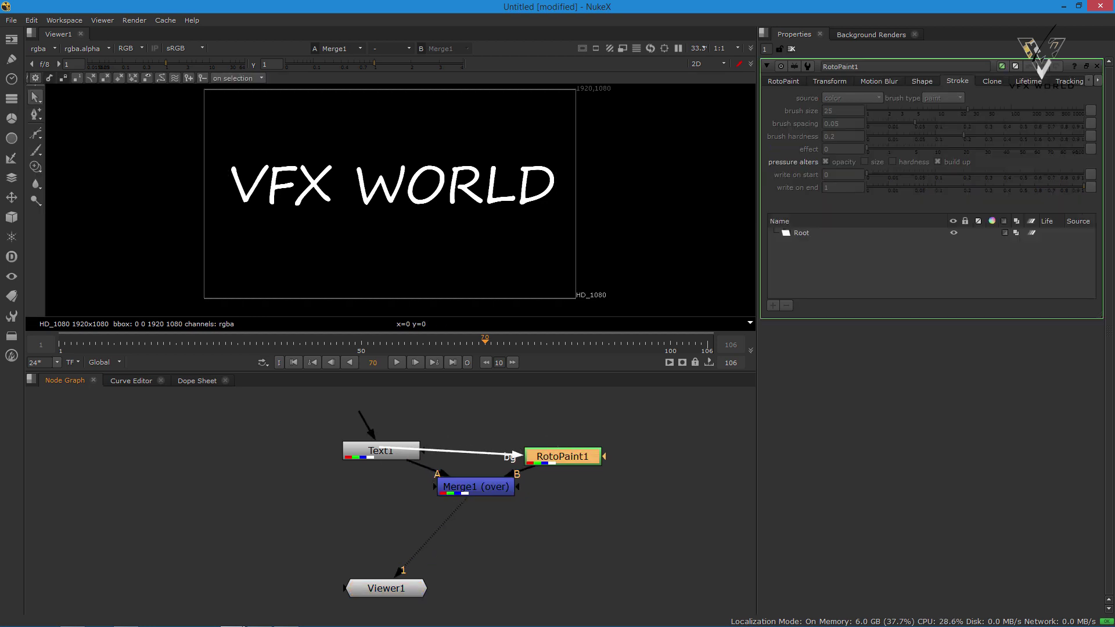
left_click_drag(476, 487, 480, 521)
left_click_drag(563, 457, 569, 450)
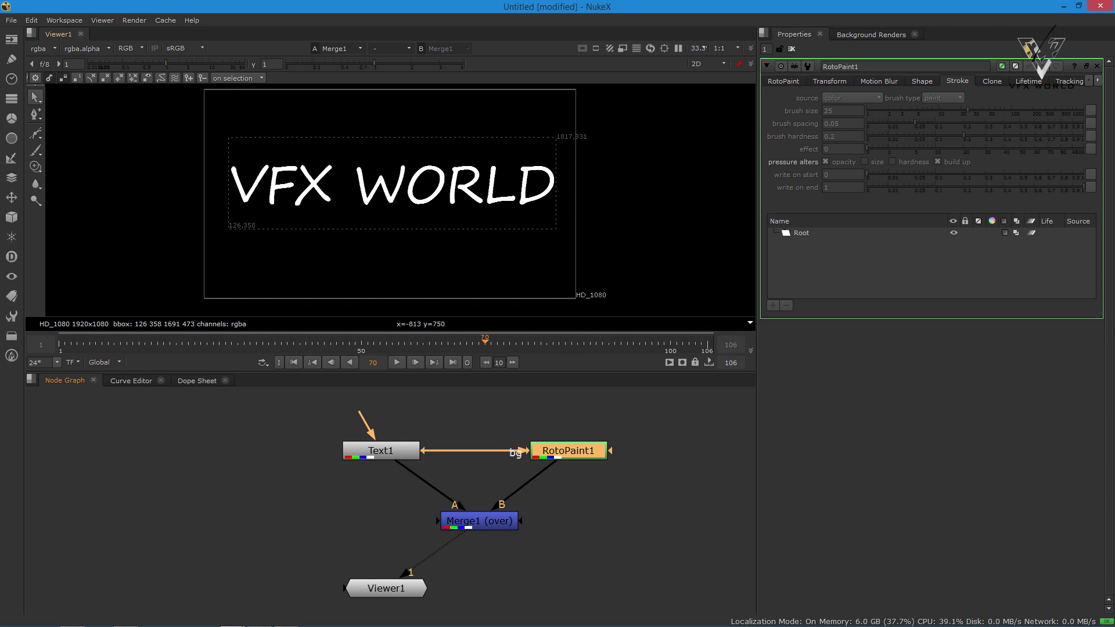
- Activate the RotoPaint Brush tool and maximize the viewer around the VFX WORLD text
key("p")
scroll(250, 185, "up", 3)
key("space")
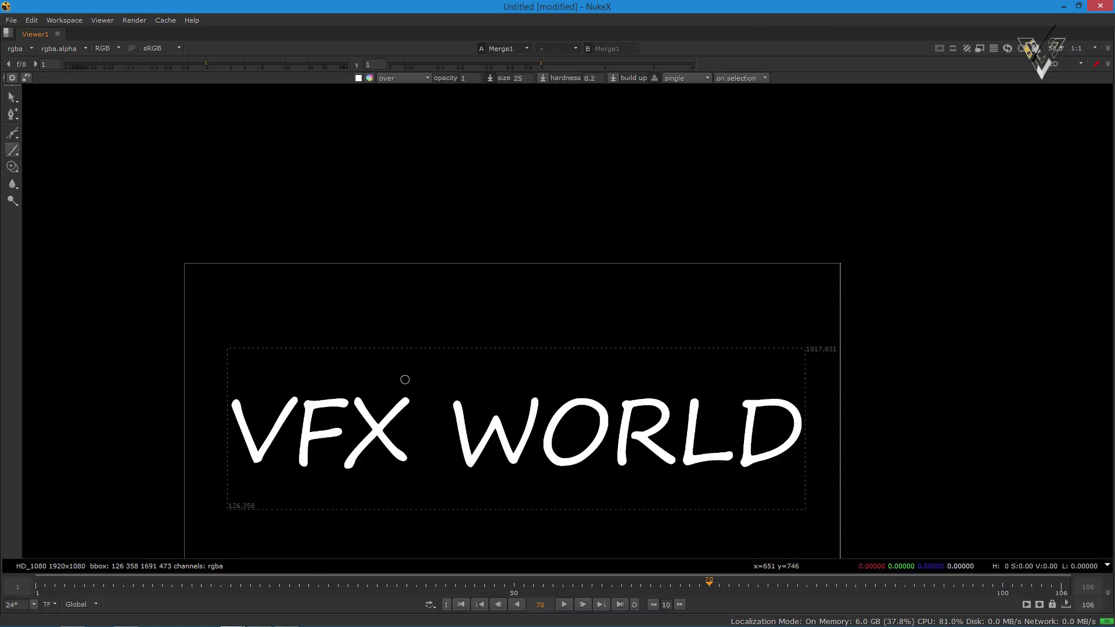
scroll(453, 430, "up", 5)
scroll(453, 430, "down", 5)
scroll(558, 323, "up", 5)
scroll(558, 323, "up", 2)
scroll(558, 323, "down", 4)
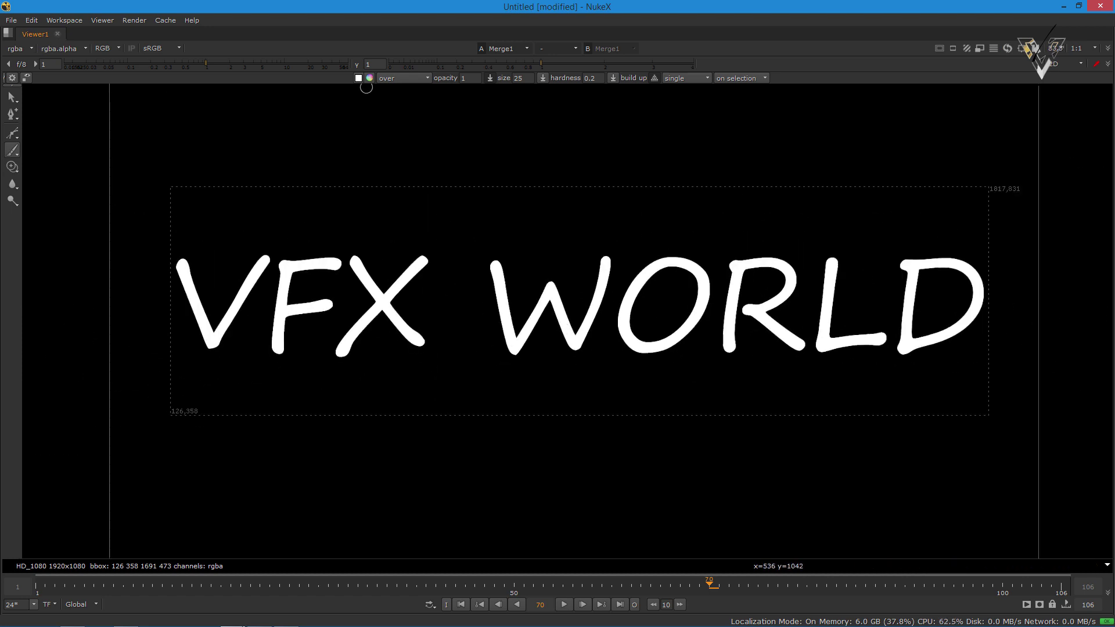
- Set the paint brush colour to a dark green
left_click(370, 78)
left_click(276, 295)
left_click_drag(281, 285, 235, 283)
scroll(227, 284, "down", 10)
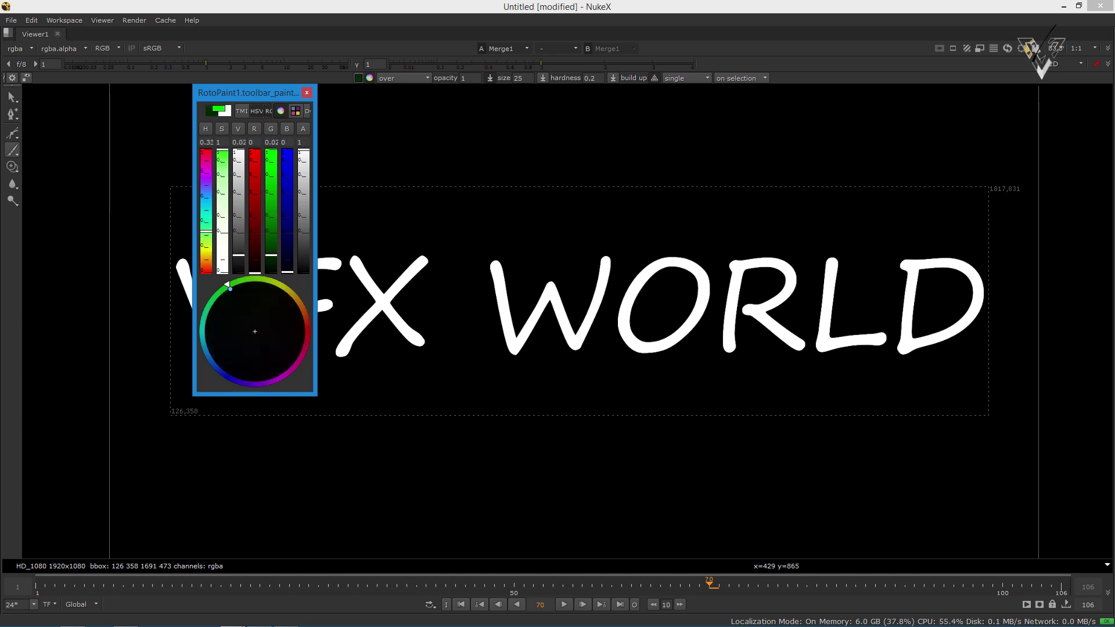
left_click_drag(227, 284, 282, 378)
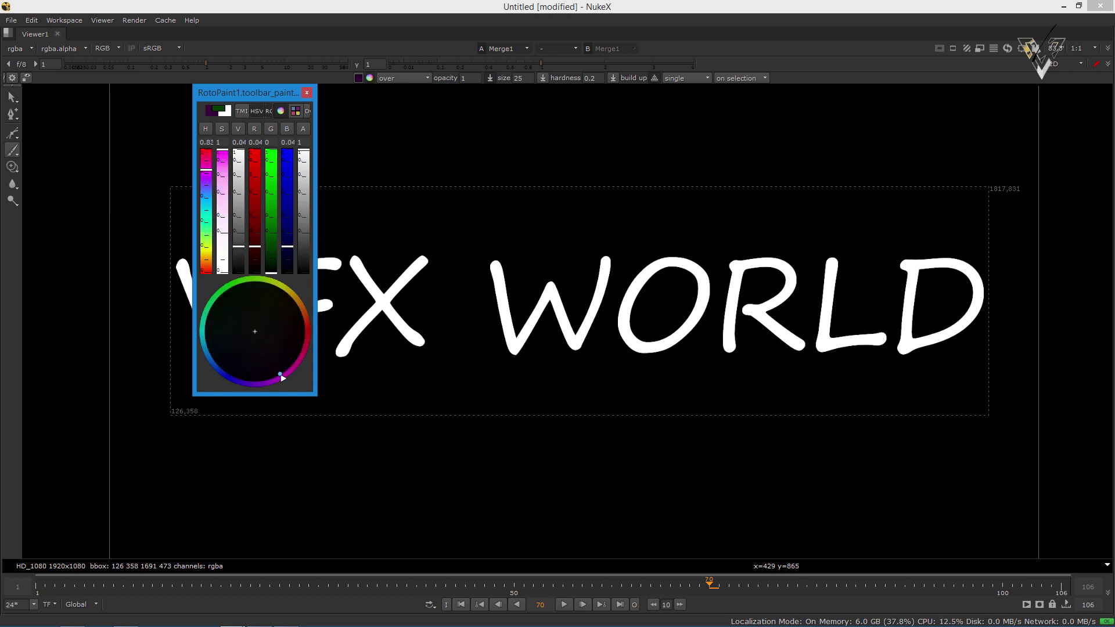
left_click_drag(307, 331, 218, 290)
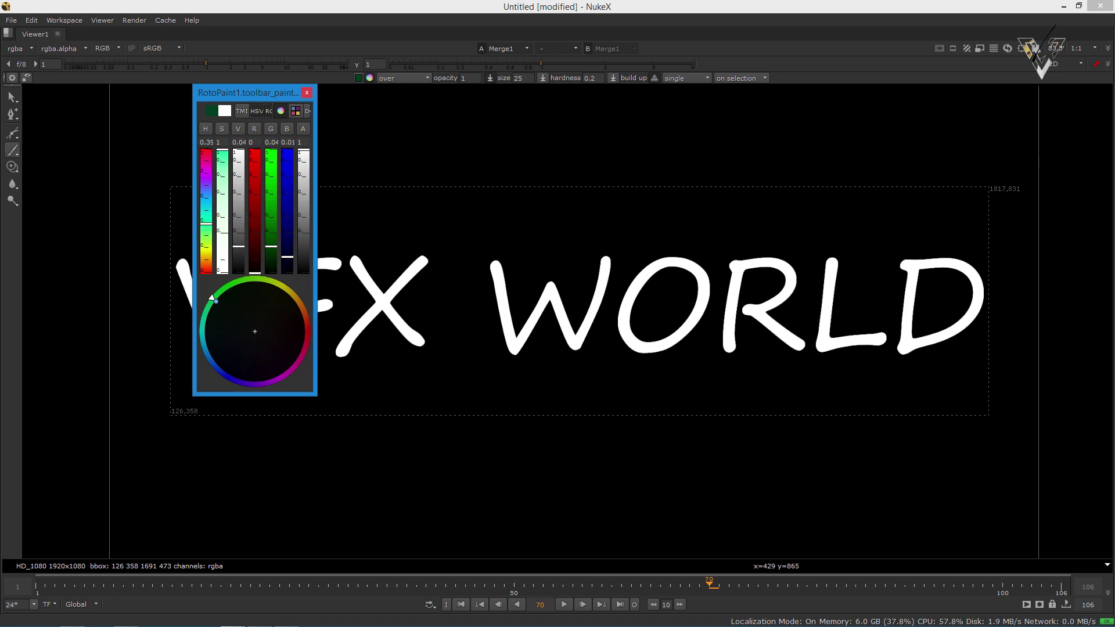
left_click(306, 92)
- Set the brush size to 46 and its hardness to 1
scroll(174, 267, "up", 3)
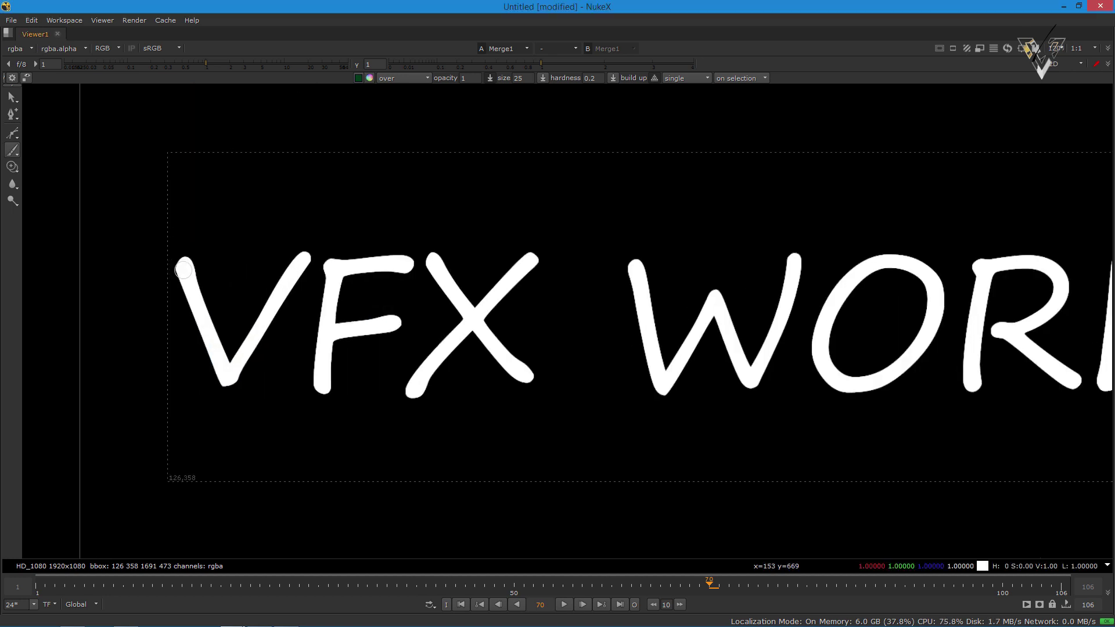
double_click(518, 78)
type("46")
key("Tab")
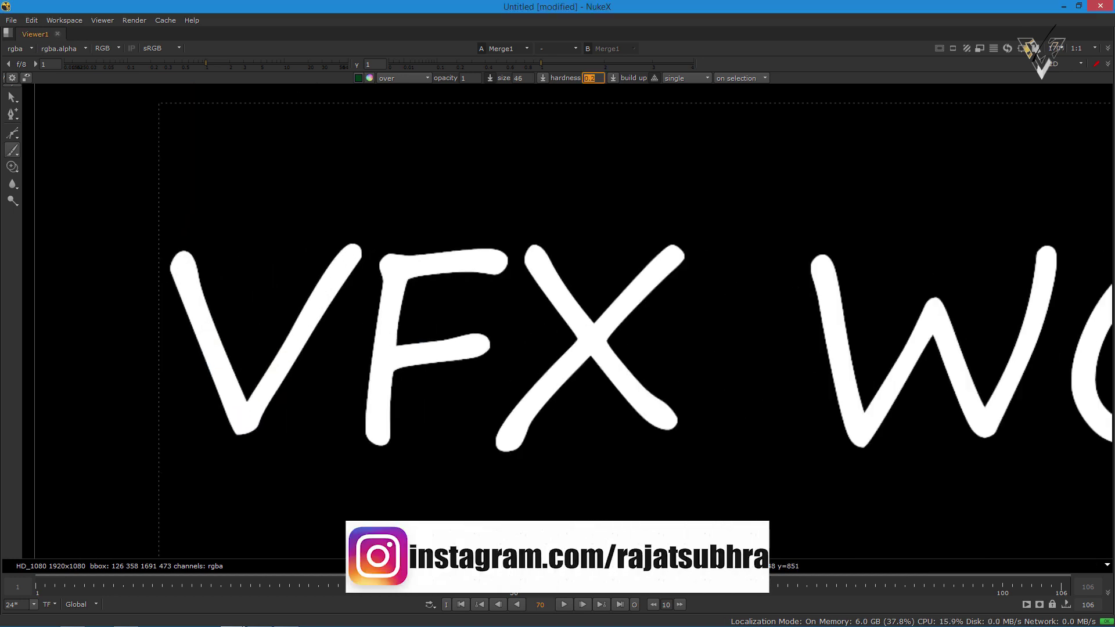
type("1")
- Paint green strokes that fully cover the letters V, F, X and W, following each letter's writing path
left_click_drag(169, 260, 232, 386)
key("ctrl+z")
mouse_move(171, 266)
left_mouse_down()
mouse_move(249, 423)
mouse_move(270, 367)
mouse_move(359, 249)
left_mouse_up()
mouse_move(475, 343)
left_mouse_down()
mouse_move(387, 357)
mouse_move(383, 437)
mouse_move(400, 271)
mouse_move(495, 261)
mouse_move(529, 283)
mouse_move(532, 261)
mouse_move(560, 308)
mouse_move(680, 423)
left_mouse_up()
left_click_drag(668, 269, 550, 377)
mouse_move(820, 265)
left_mouse_down()
mouse_move(859, 435)
mouse_move(964, 401)
mouse_move(1046, 248)
left_mouse_up()
scroll(651, 295, "down", 5)
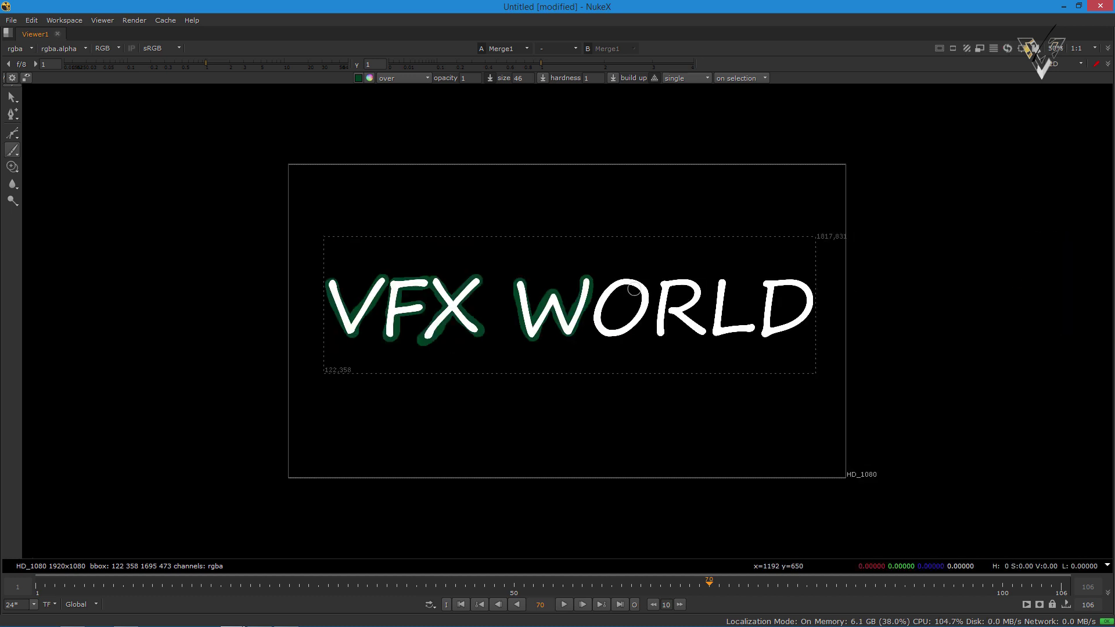
- Paint green strokes that fully cover the letters O, R, L and D, and check the coverage of the whole text
scroll(652, 295, "up", 5)
mouse_move(645, 262)
left_mouse_down()
mouse_move(605, 237)
mouse_move(523, 282)
mouse_move(491, 378)
mouse_move(513, 440)
mouse_move(611, 417)
mouse_move(673, 328)
mouse_move(616, 230)
left_mouse_up()
mouse_move(752, 250)
left_mouse_down()
mouse_move(741, 424)
mouse_move(757, 262)
mouse_move(870, 243)
mouse_move(822, 327)
mouse_move(870, 402)
mouse_move(907, 434)
mouse_move(817, 360)
mouse_move(920, 244)
left_mouse_up()
mouse_move(987, 232)
left_mouse_down()
mouse_move(968, 424)
mouse_move(1071, 418)
mouse_move(1009, 256)
left_mouse_up()
scroll(821, 319, "down", 2)
scroll(669, 265, "up", 3)
mouse_move(668, 266)
left_mouse_down()
mouse_move(670, 240)
mouse_move(659, 372)
mouse_move(687, 421)
mouse_move(806, 359)
mouse_move(781, 249)
mouse_move(649, 241)
mouse_move(768, 243)
left_mouse_up()
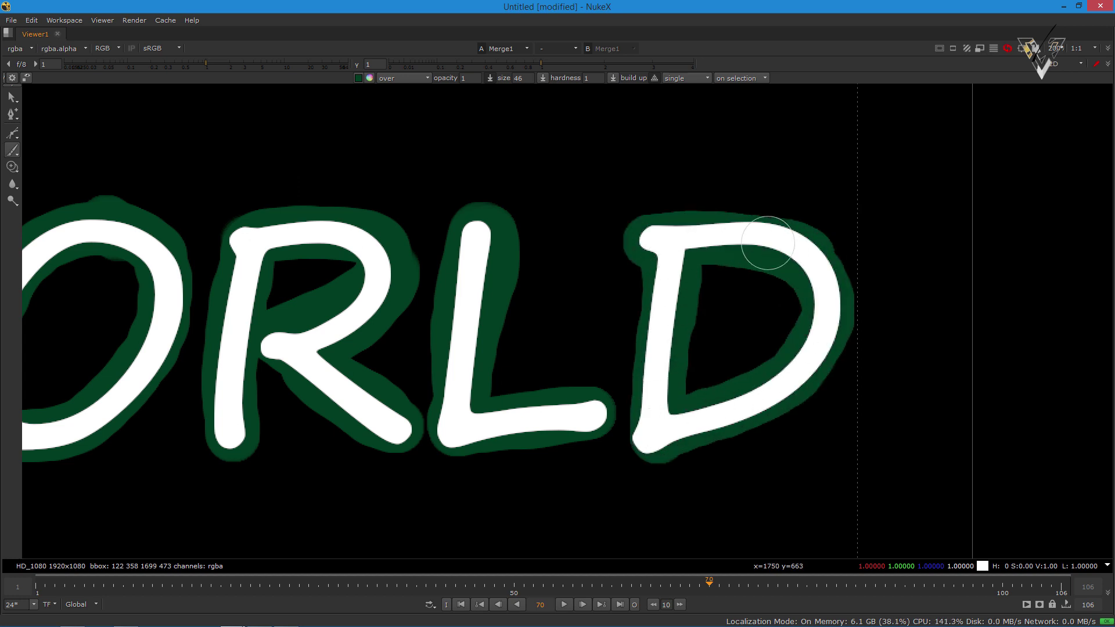
scroll(484, 331, "down", 2)
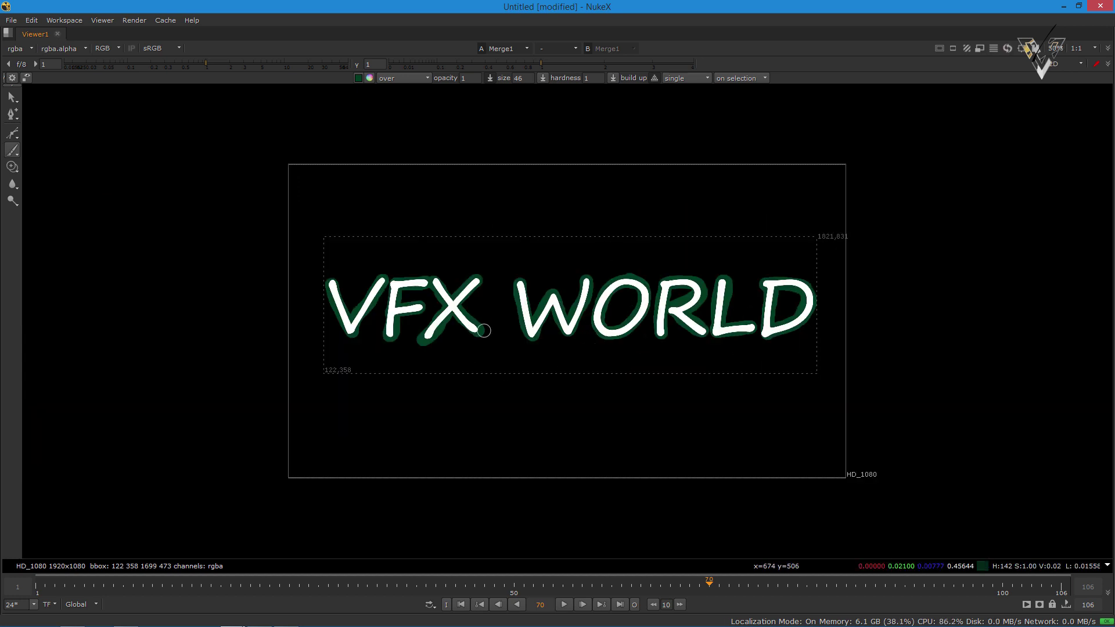
scroll(484, 330, "up", 2)
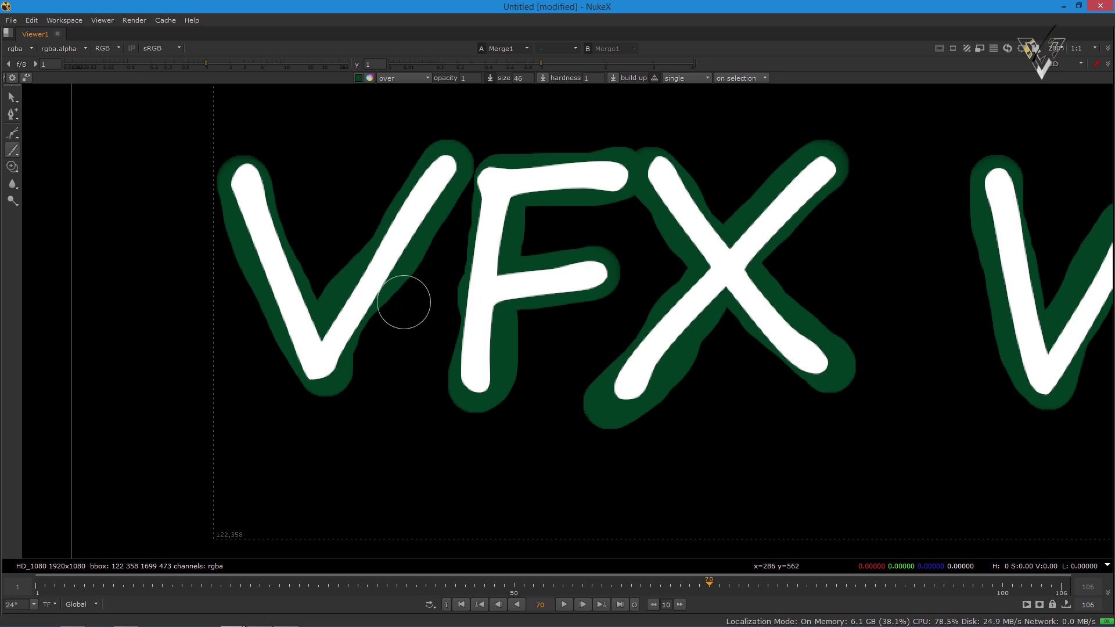
scroll(573, 298, "down", 2)
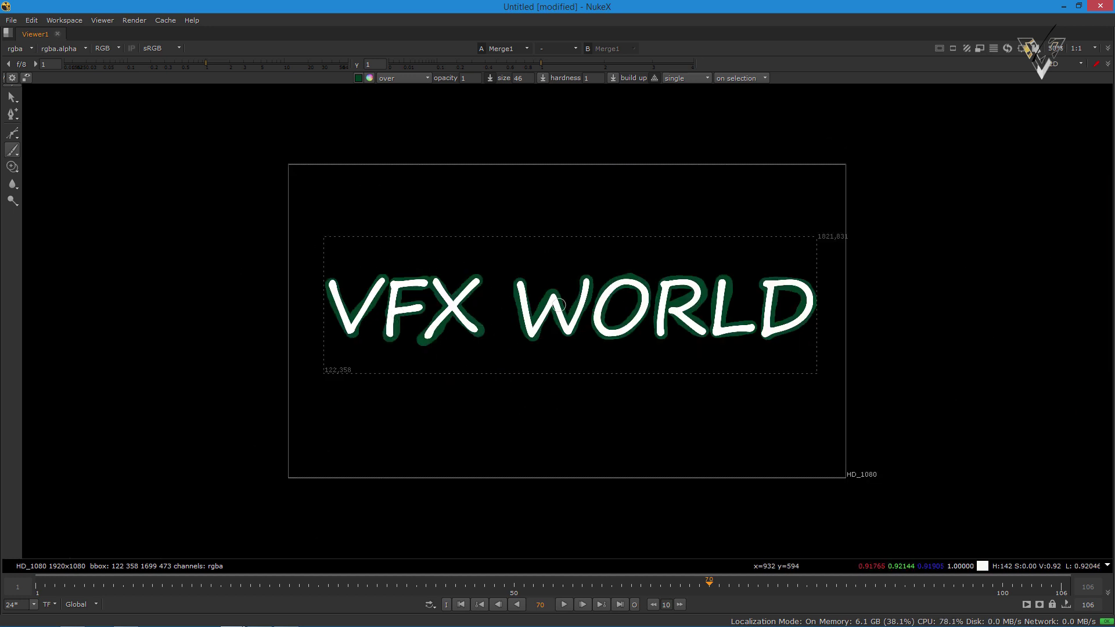
- Restore the full workspace layout and delete the Merge1 node
key("space")
scroll(427, 174, "up", 2)
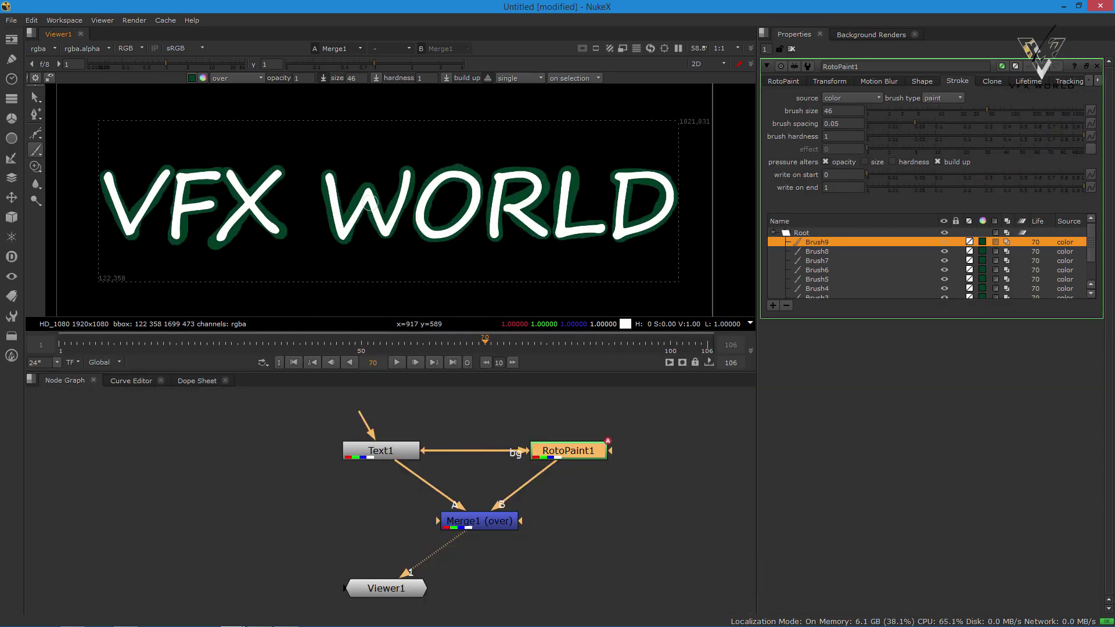
left_click(479, 521)
key("Delete")
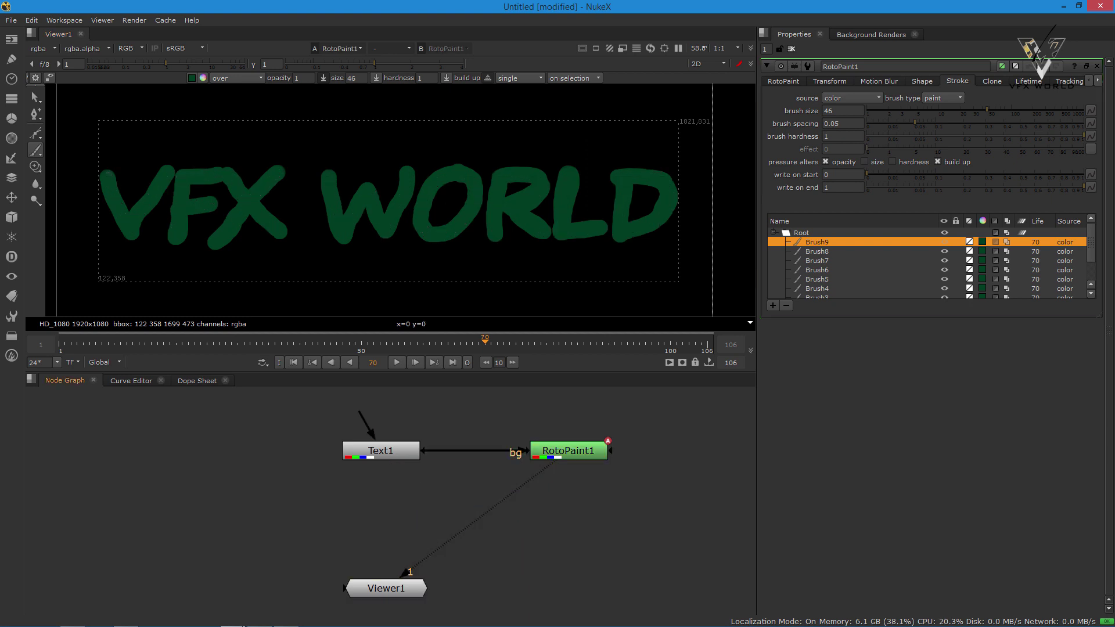
- Add a Multiply node and connect it below Text1
key("Tab")
type("mul")
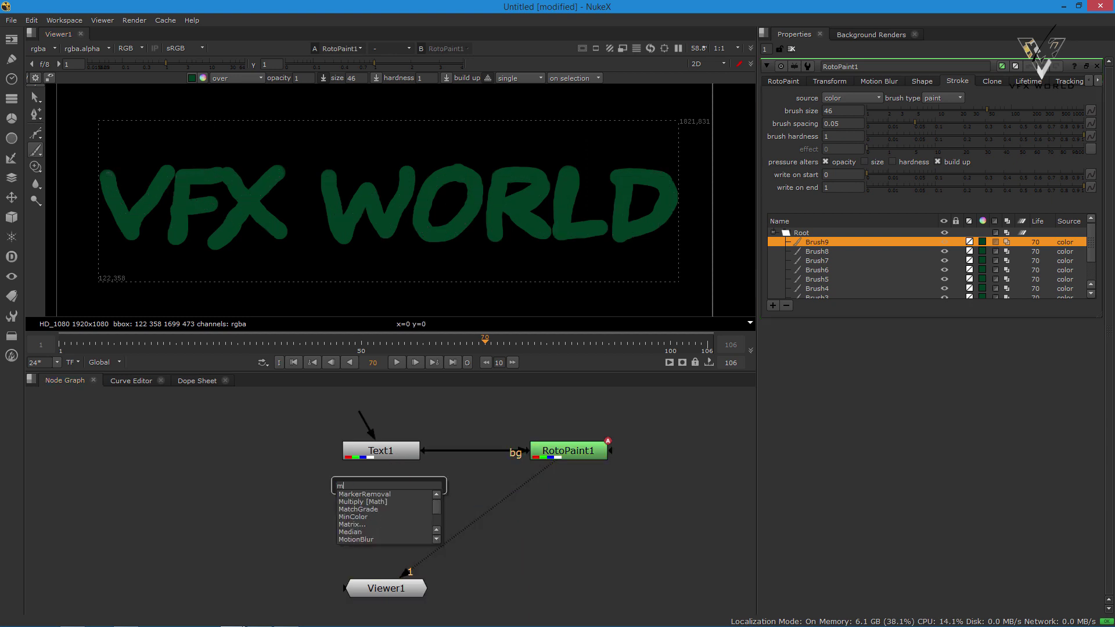
key("Return")
left_click_drag(521, 524, 381, 505)
left_click(402, 493)
- Add an Erode node below RotoPaint1 and connect it to Multiply1's mask input
key("Tab")
type("er")
left_click(430, 522)
left_click_drag(459, 498, 568, 504)
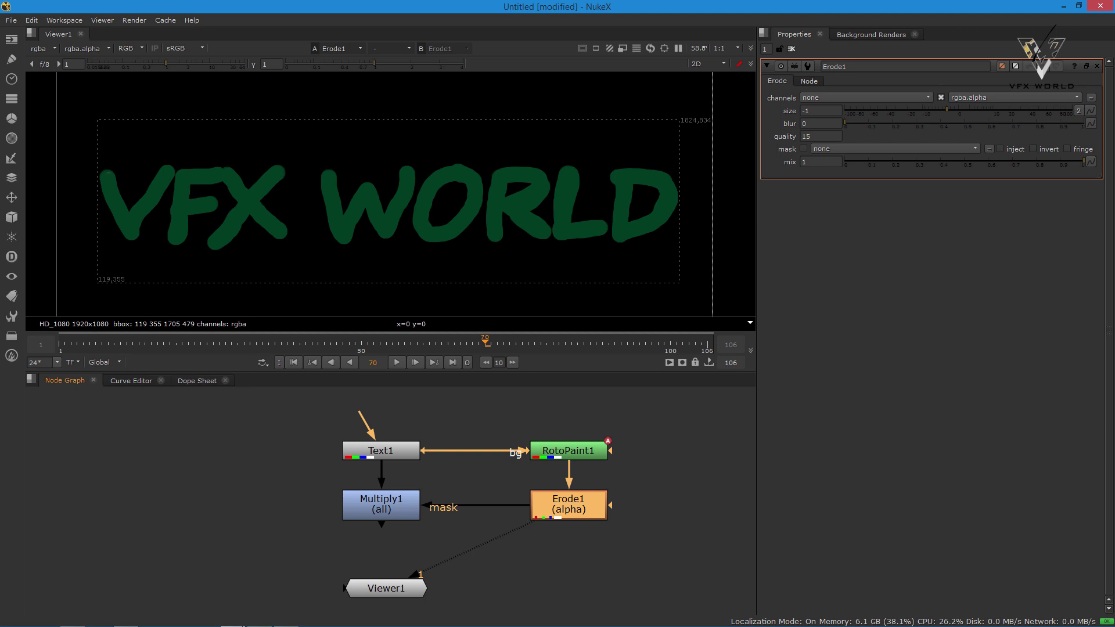
- Set the lifetime of all brush strokes in RotoPaint1 to all frames
left_click(569, 451)
key("Return")
key("ctrl+a")
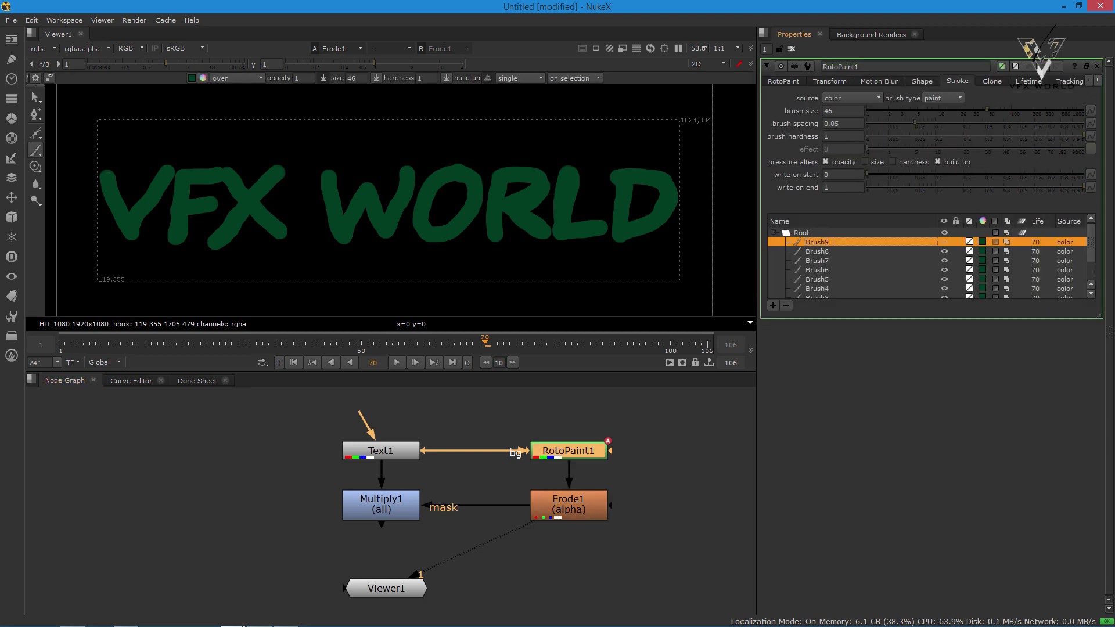
left_click(1029, 81)
left_click(842, 98)
left_click(844, 76)
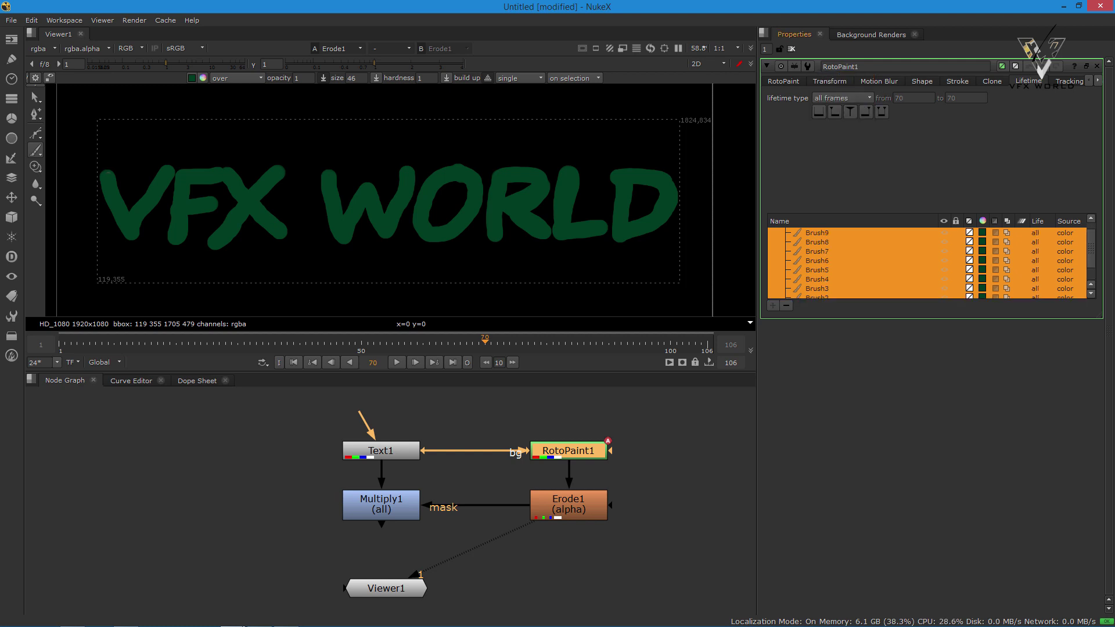
- Set the size of the Erode1 node to -1.1
left_click(382, 504)
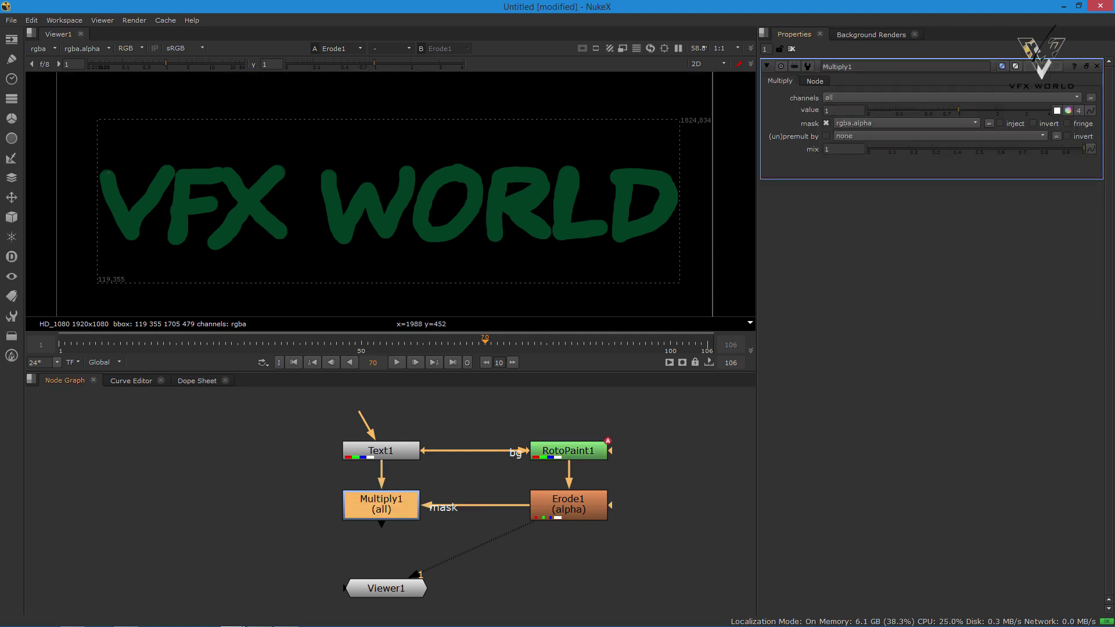
left_click(568, 504)
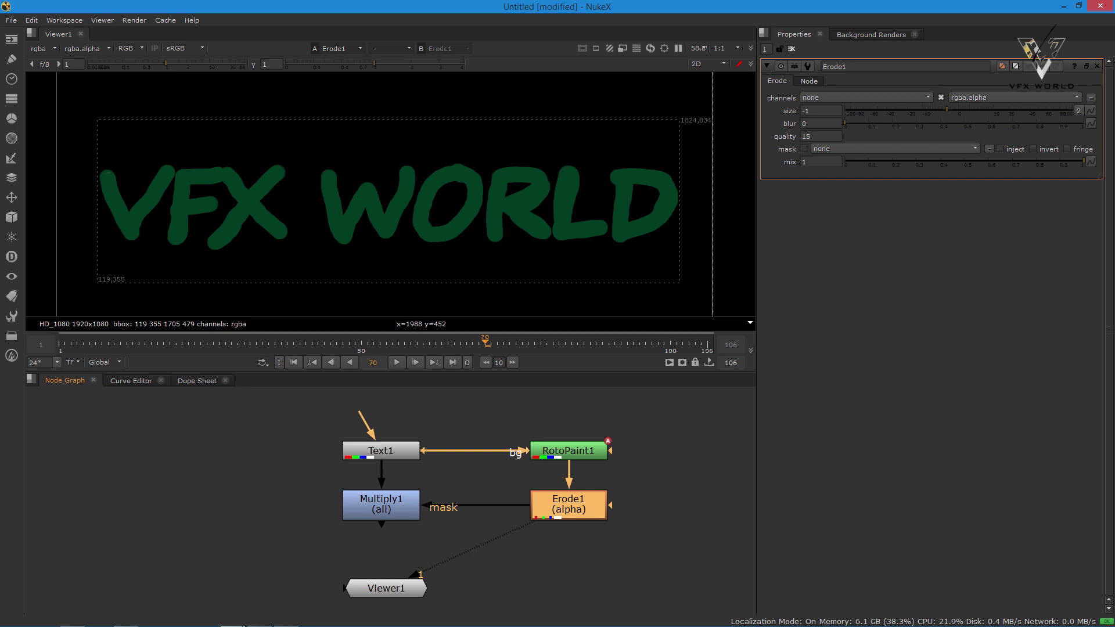
type(".1")
key("Return")
key("Escape")
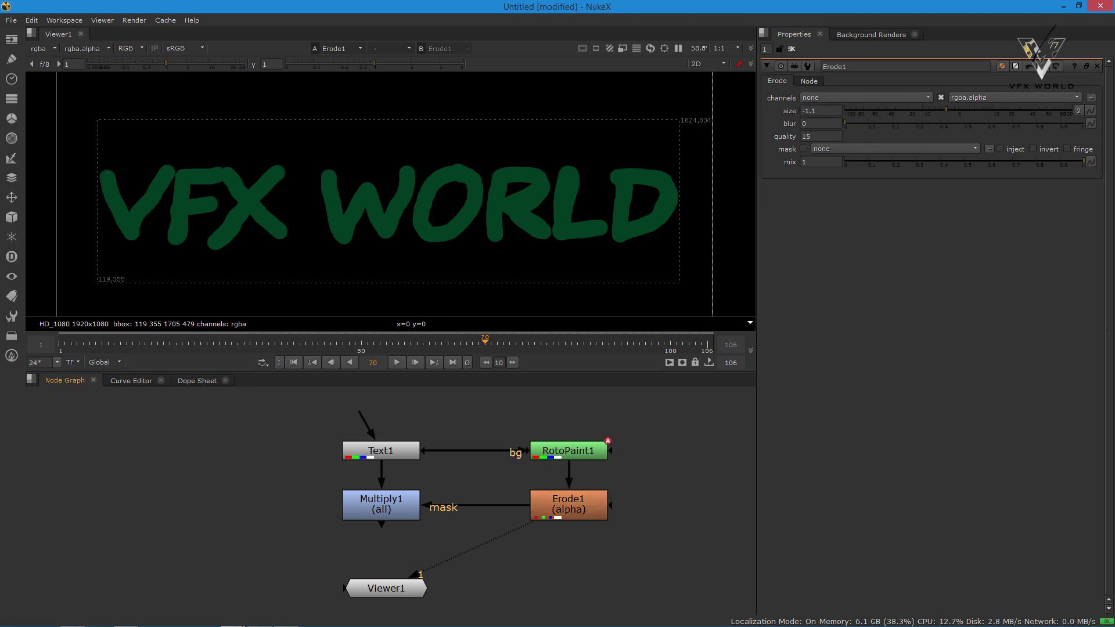
- Open RotoPaint1's properties at frame 1 and select the first brush stroke, Brush1
double_click(568, 451)
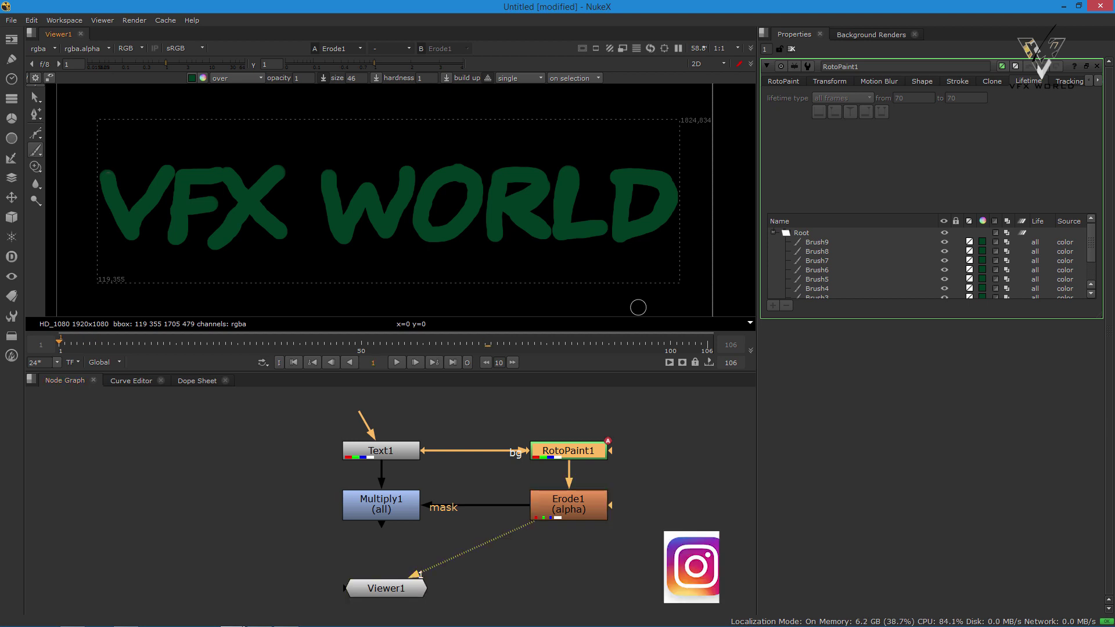
key("Home")
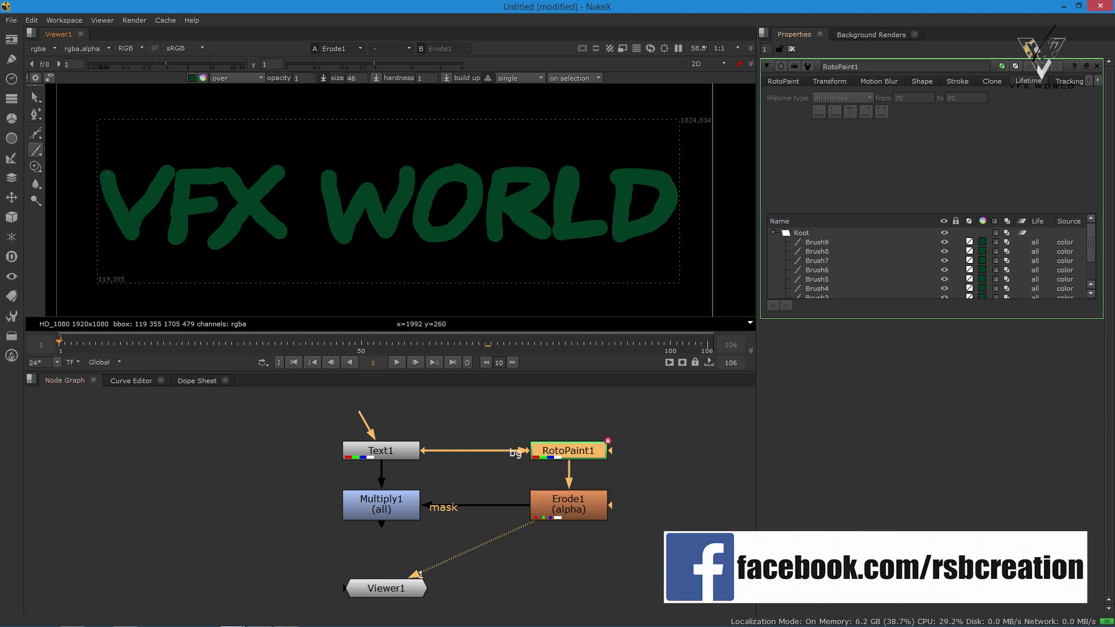
scroll(929, 261, "down", 1)
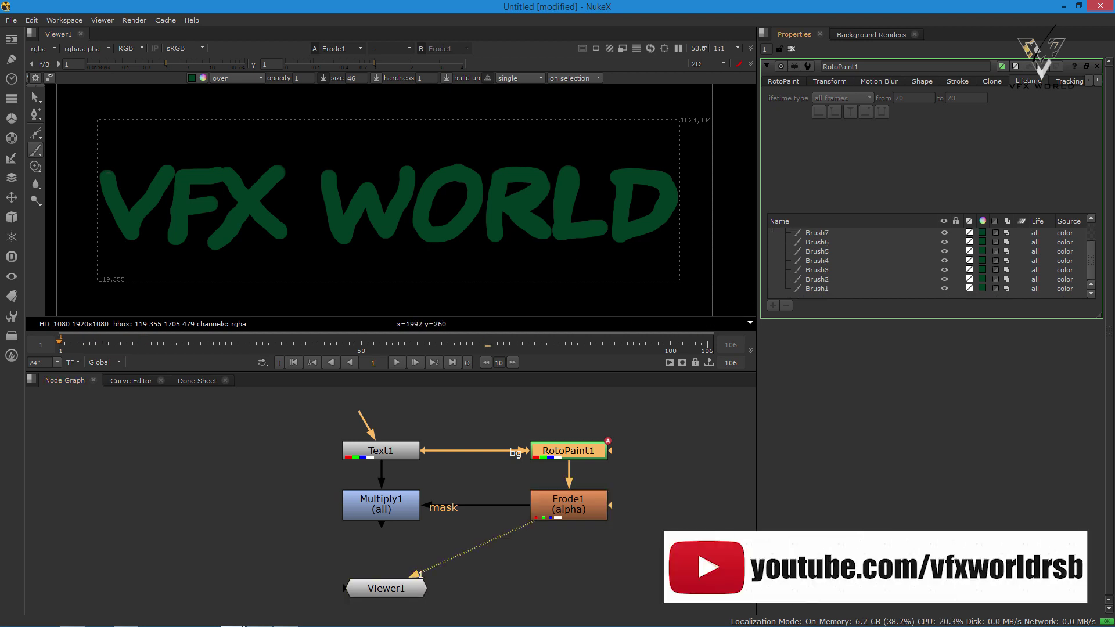
left_click(817, 288)
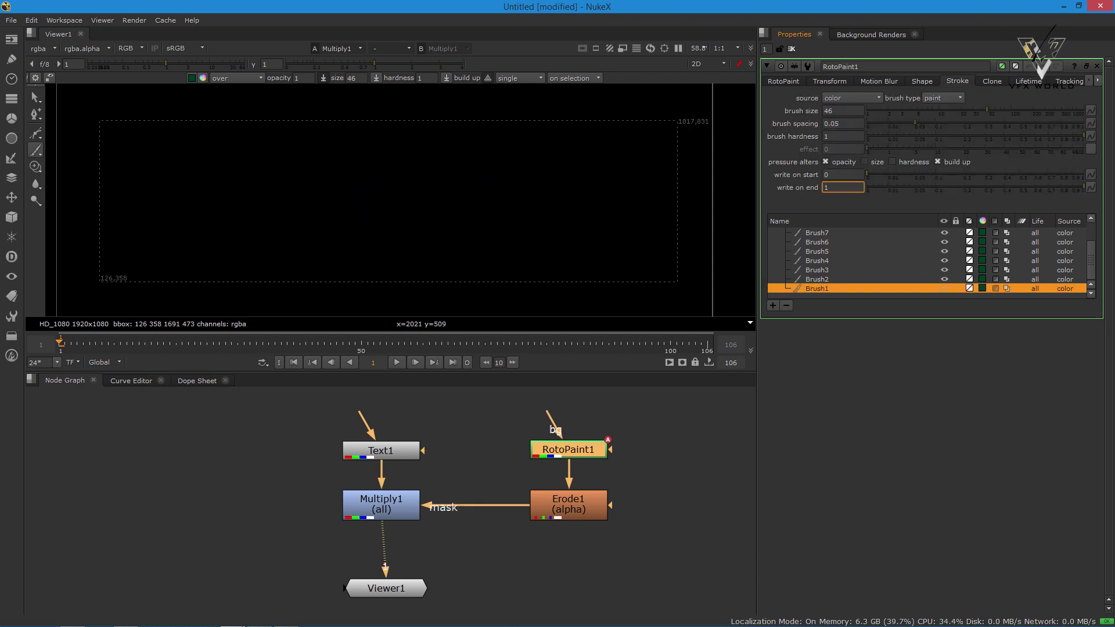
- Keyframe Brush1's write on start at frames 1 and 10, with the value 0 at frame 1
right_click(839, 174)
key("Escape")
key("alt+Right")
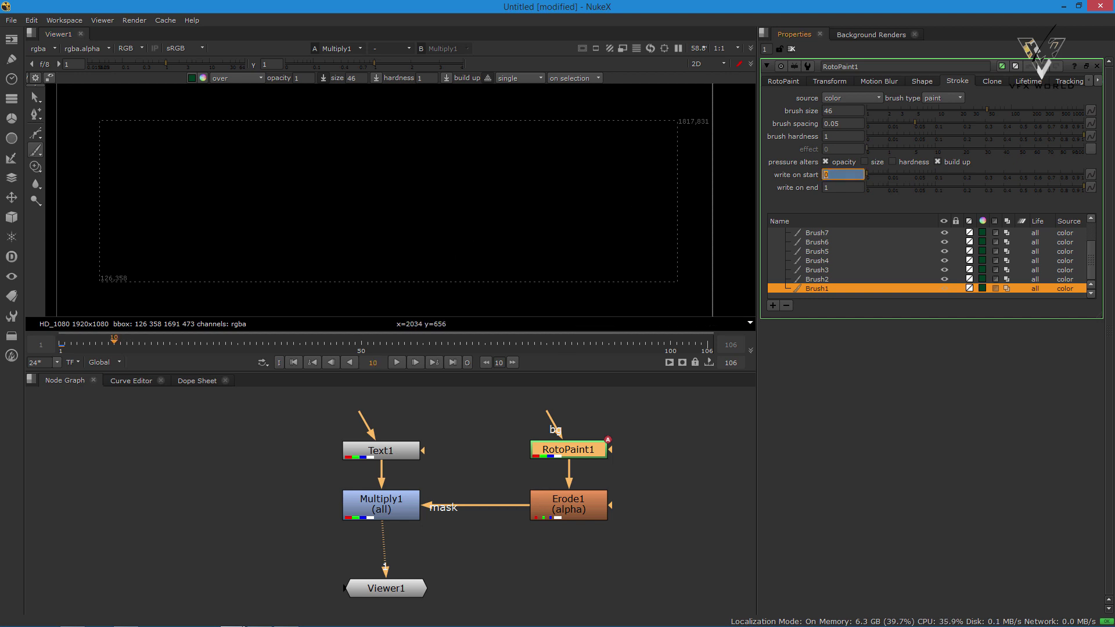
key("Return")
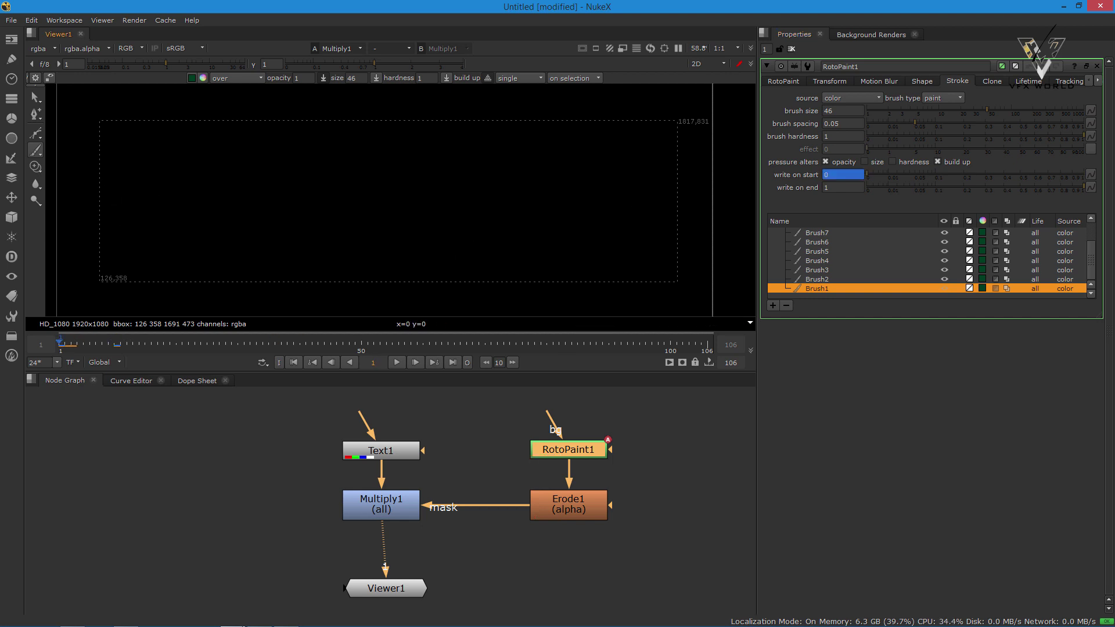
- Step back through the frames to frame 1 and show RotoPaint1's output in the viewer
key("Left")
key("Left")
key("Left")
key("Left")
key("Left")
key("1")
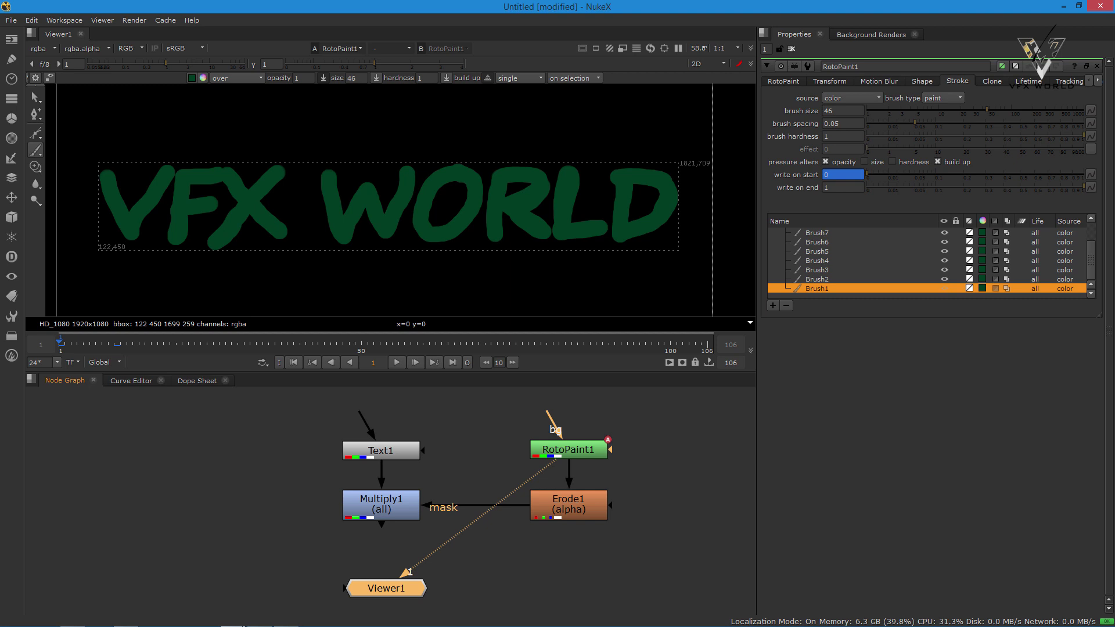
- Keyframe Brush2's write on start with the value 0 at frame 10 and 1 at frame 20
left_click(817, 279)
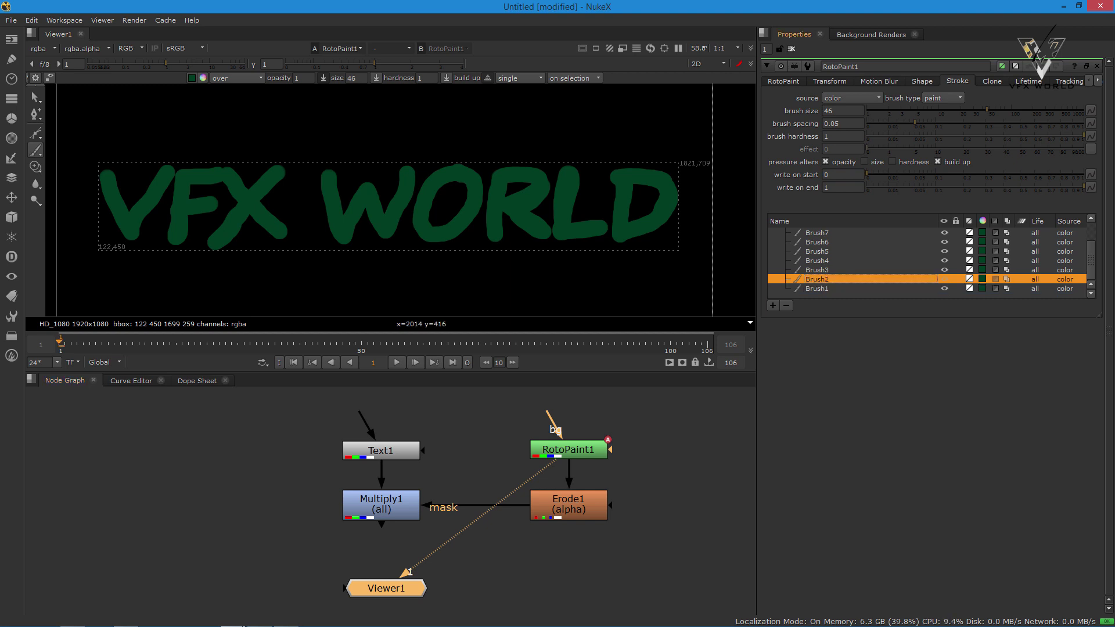
key("Right")
key("Right")
key("Right")
key("Right")
key("Right")
key("Right")
key("Right")
key("Right")
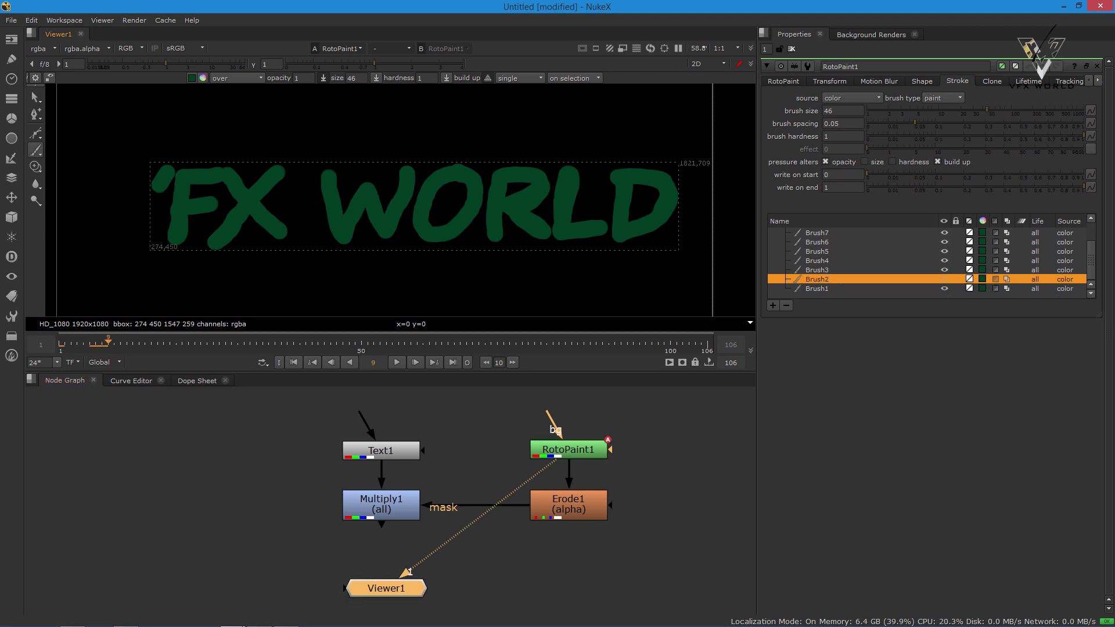
key("Right")
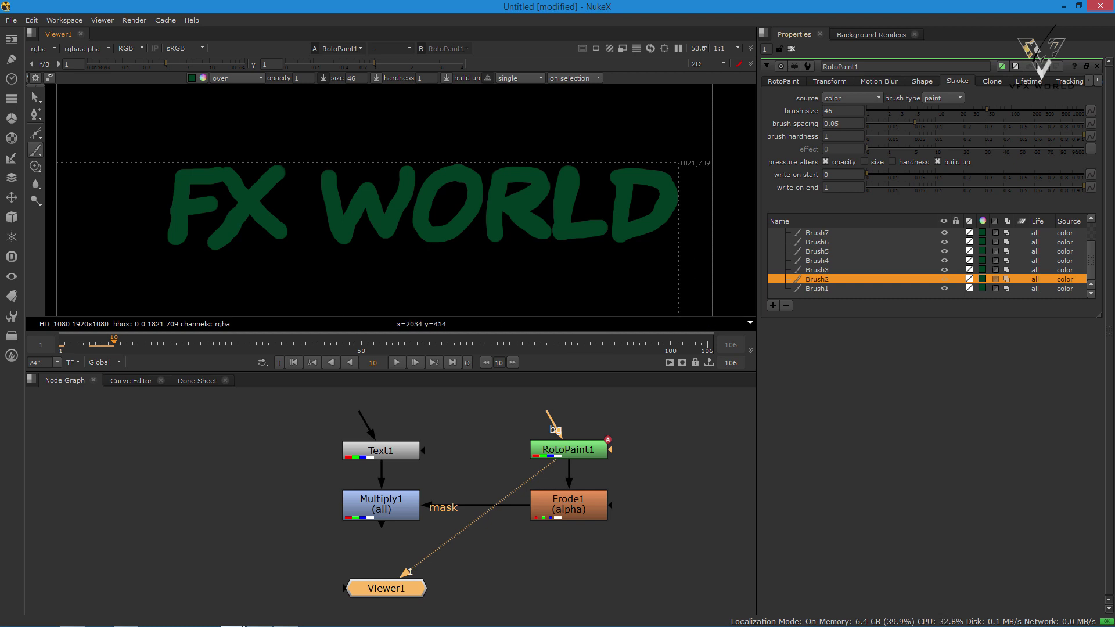
right_click(839, 174)
left_click(839, 174)
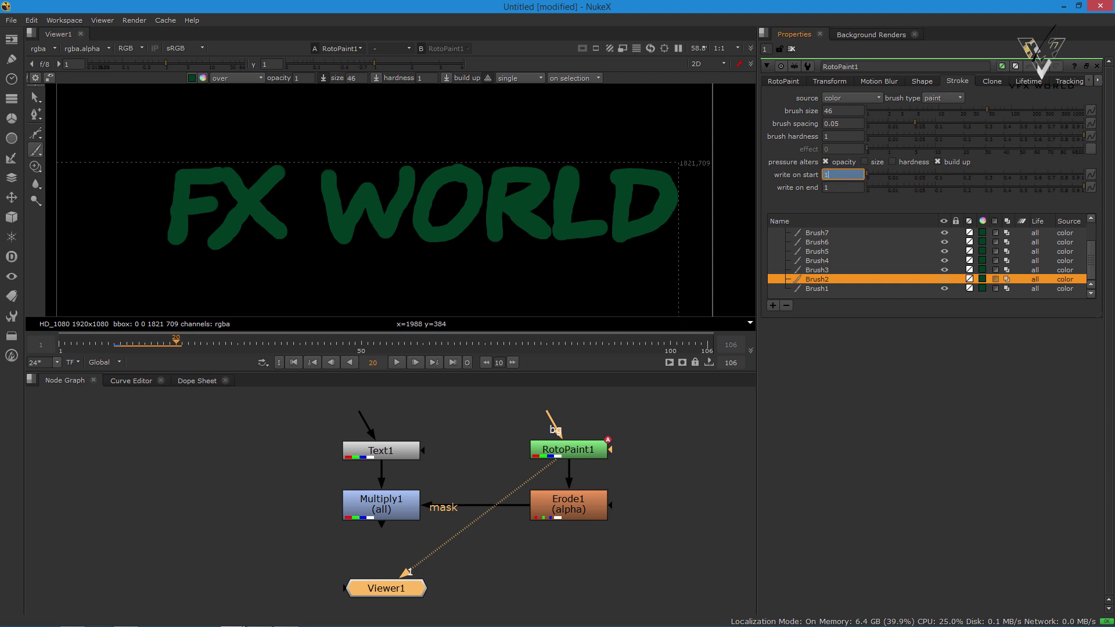
- Keyframe write on start from 0 to 1 for Brush3 over frames 20 to 30 and for Brush4 over frames 30 to 40
key("Up")
right_click(838, 176)
left_click(859, 180)
key("l")
key("Up")
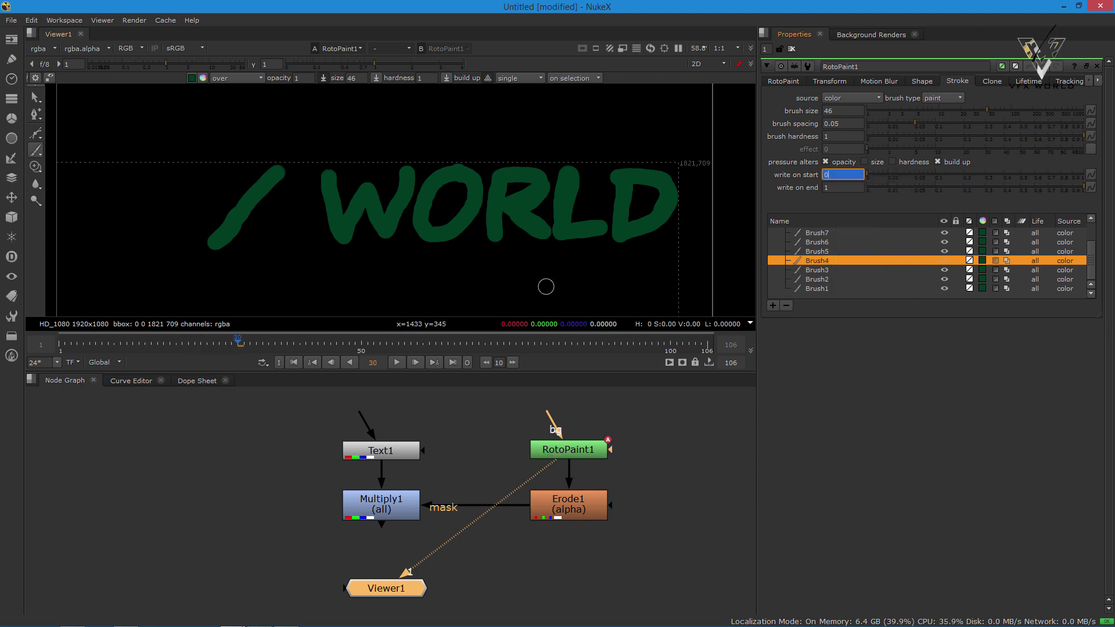
key("Up")
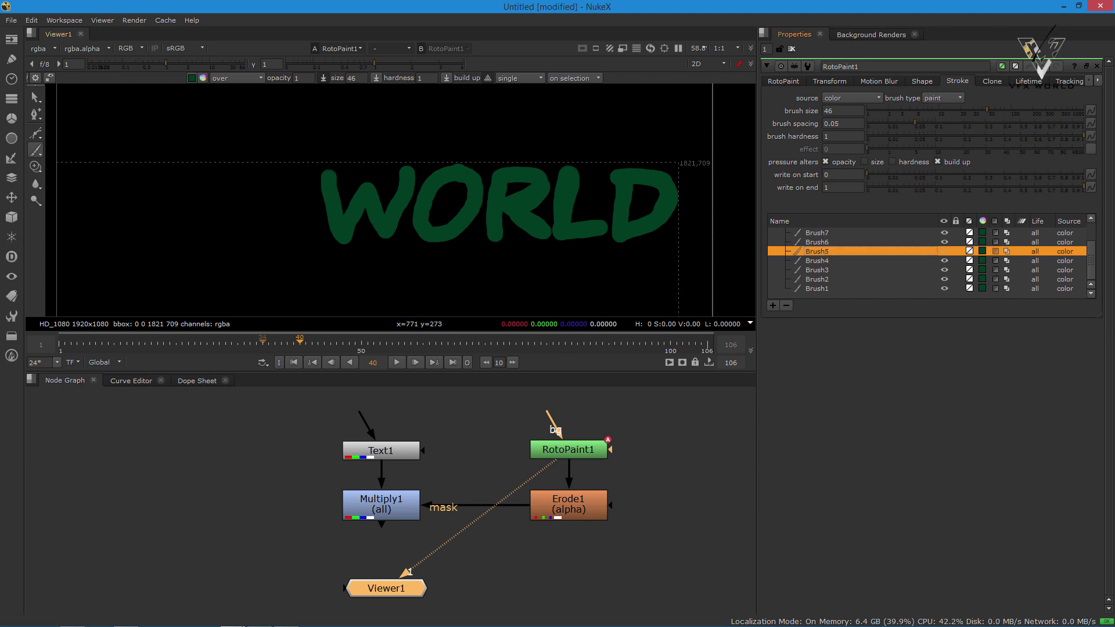
- Keyframe write on start from 0 to 1 for Brush5 over frames 40 to 50 and for Brush6 over frames 50 to 60
left_click(842, 175)
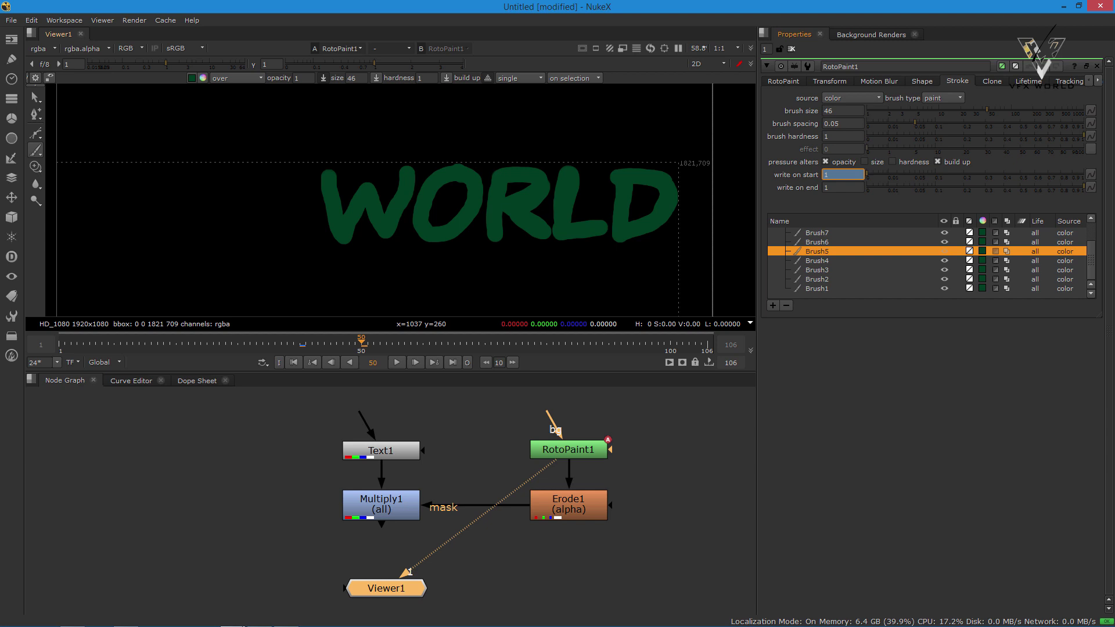
key("Up")
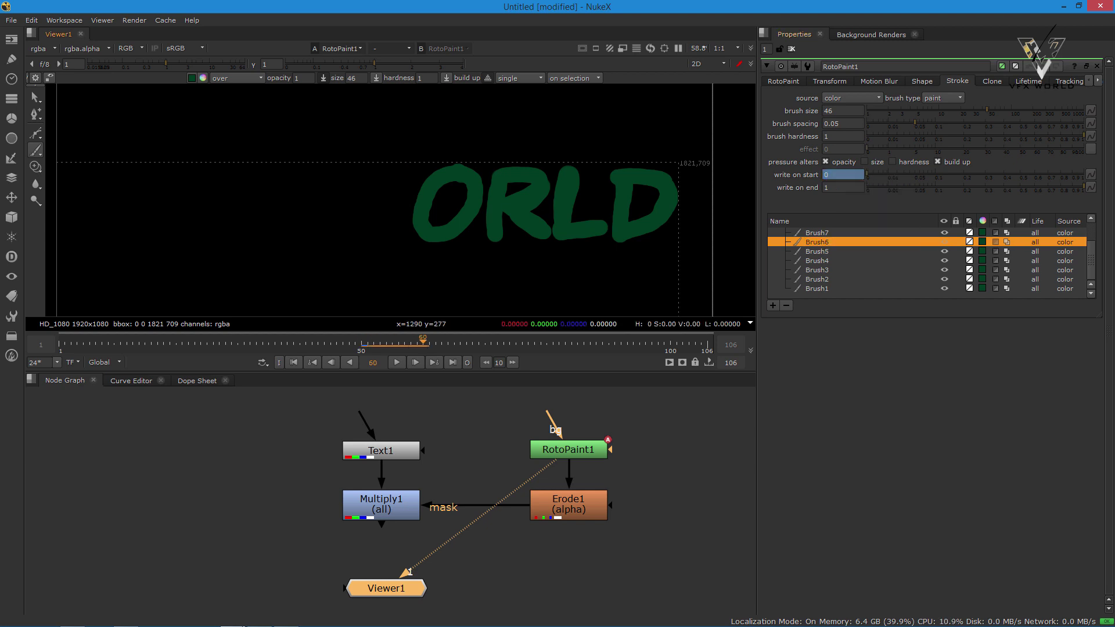
key("Up")
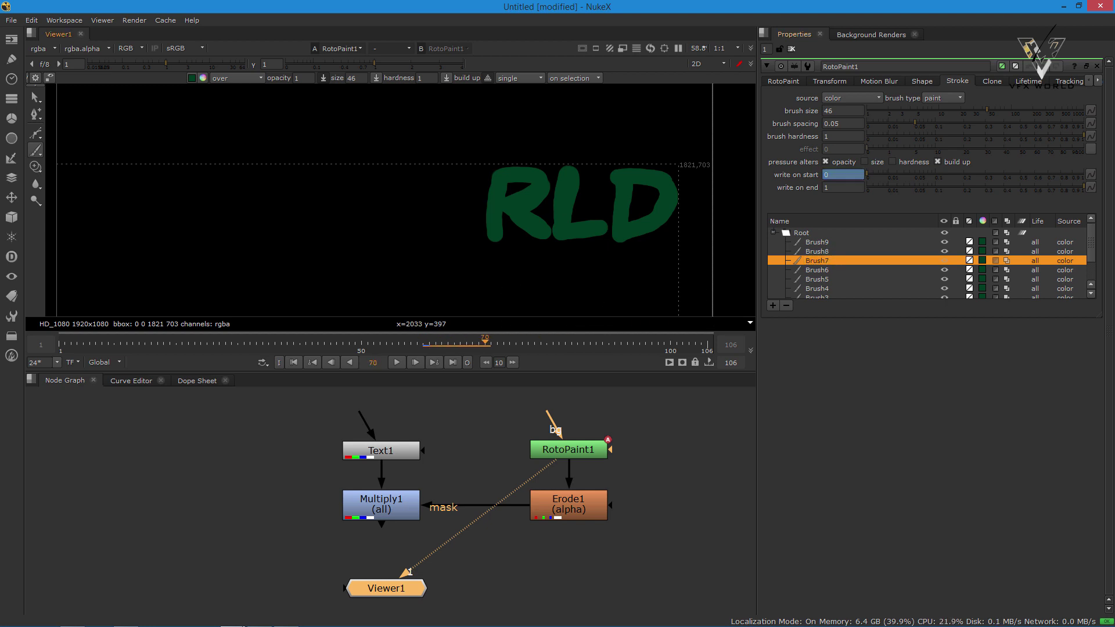
- Keyframe write on start from 0 to 1 for Brush7 over frames 60 to 70 and for Brush8 over frames 70 to 80
key("shift+Right")
right_click(839, 174)
left_click(854, 178)
key("shift+Right")
- Keyframe Brush9's write on start with the value 0 at frame 80 and 1 at frame 100
left_click(818, 242)
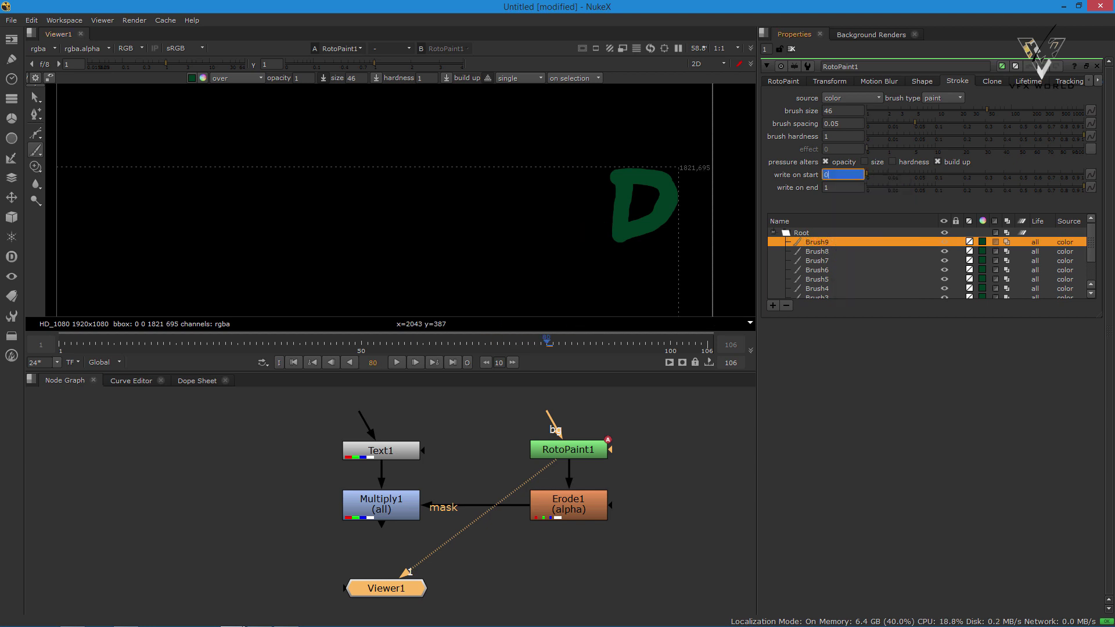
key("Left")
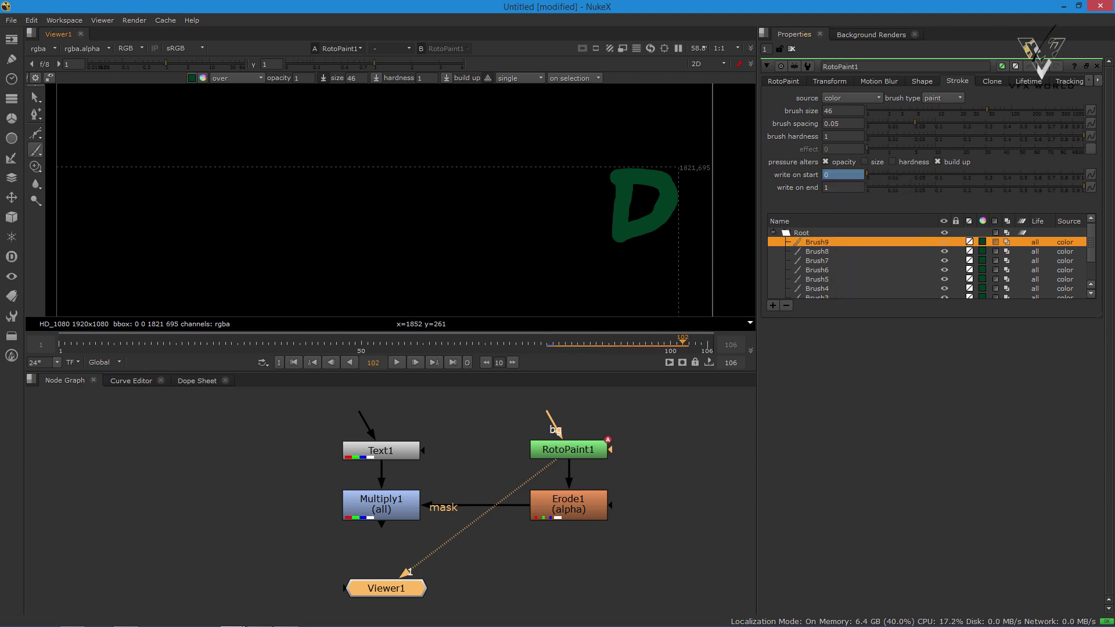
type("1")
left_click(818, 251)
- Set the last frame of the project's frame range to 100 in the project settings
type("s")
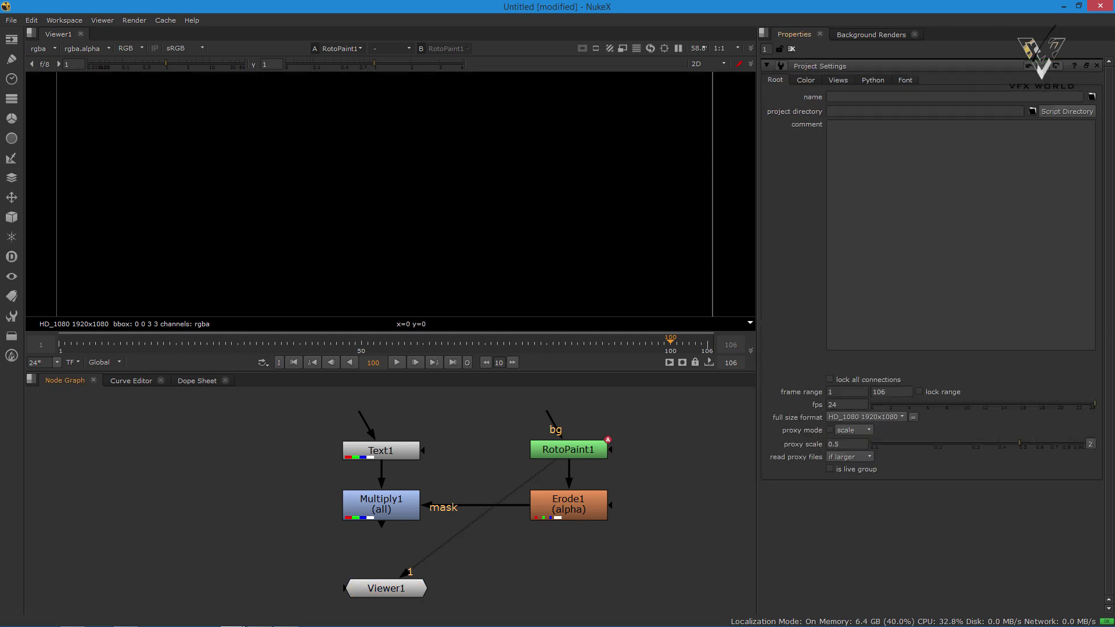
type("100")
key("Return")
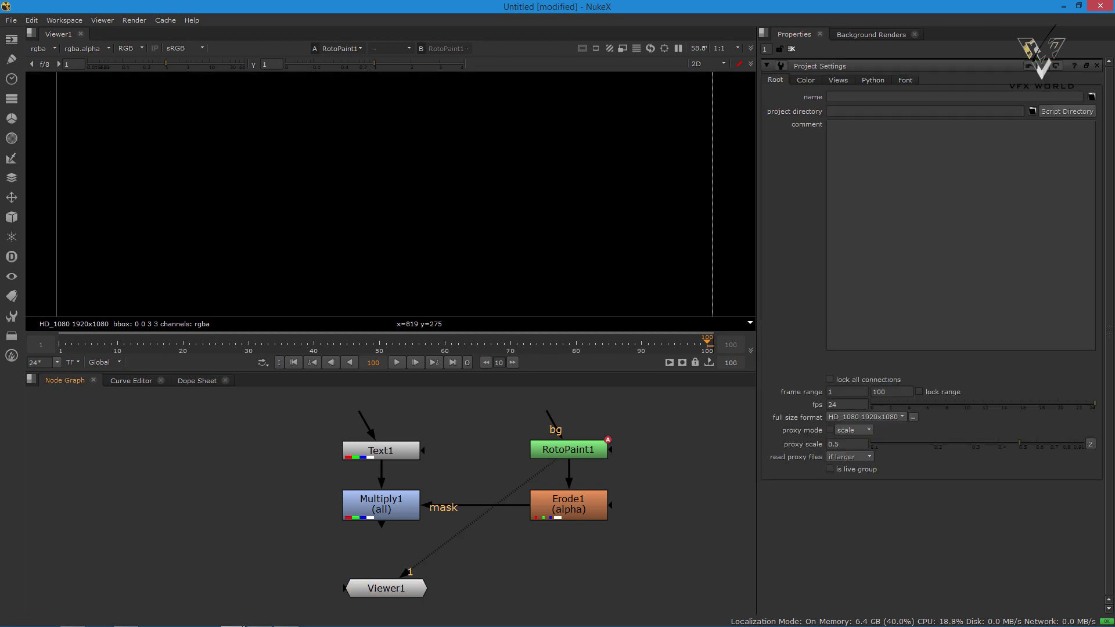
- View Multiply1's output and play the text reveal from the first frame
key("1")
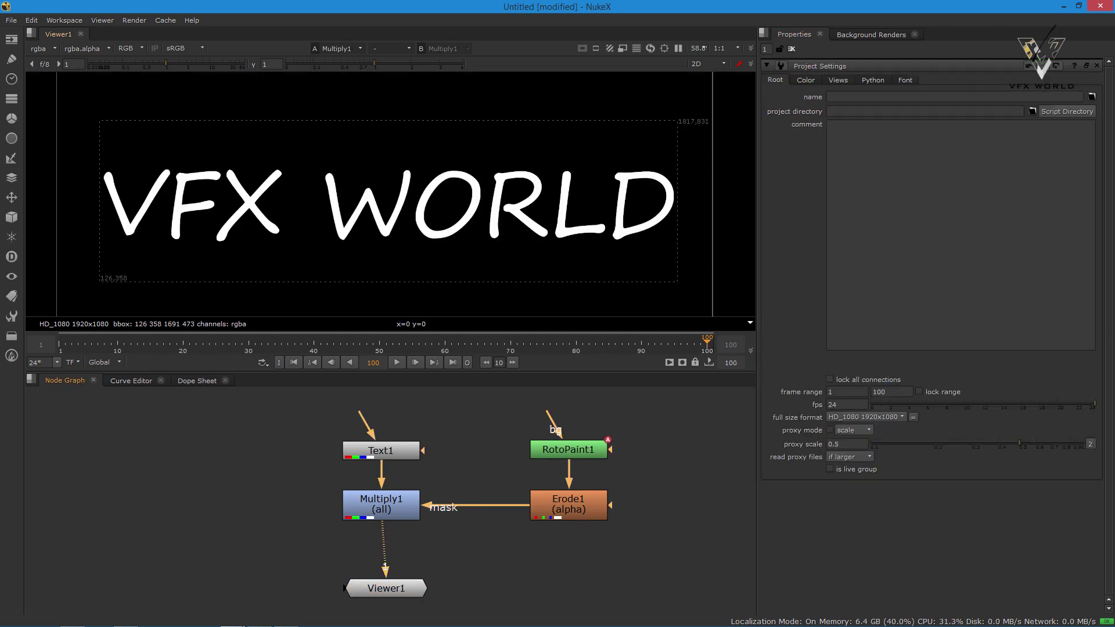
key("Home")
key("l")
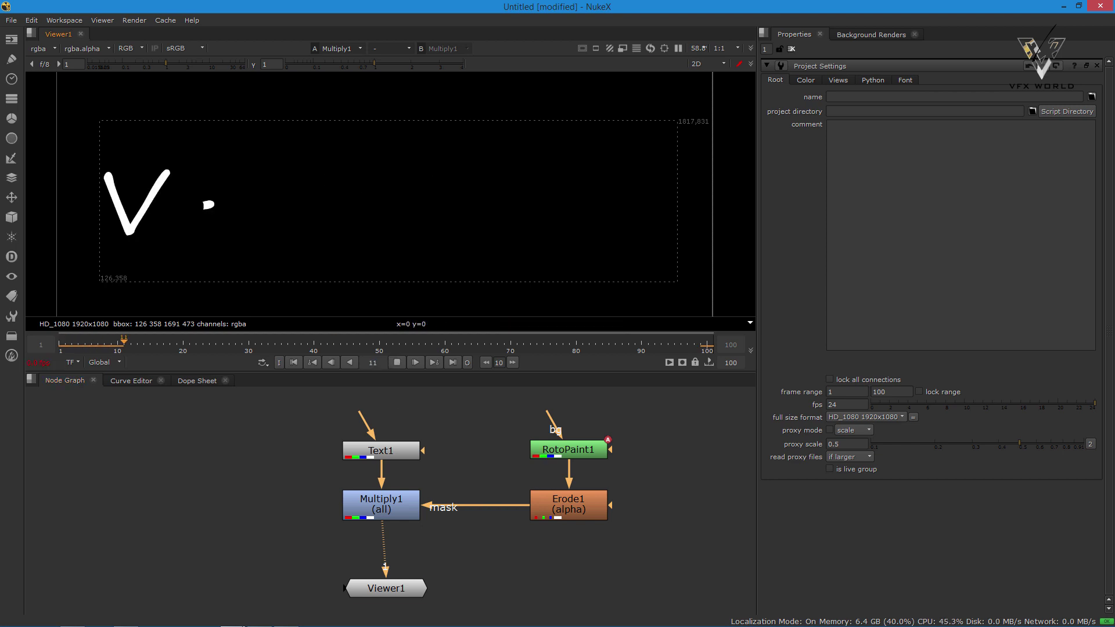
key("k")
- Open RotoPaint1's properties and display the write on start curves of all its brushes in the Curve Editor
left_click(568, 449)
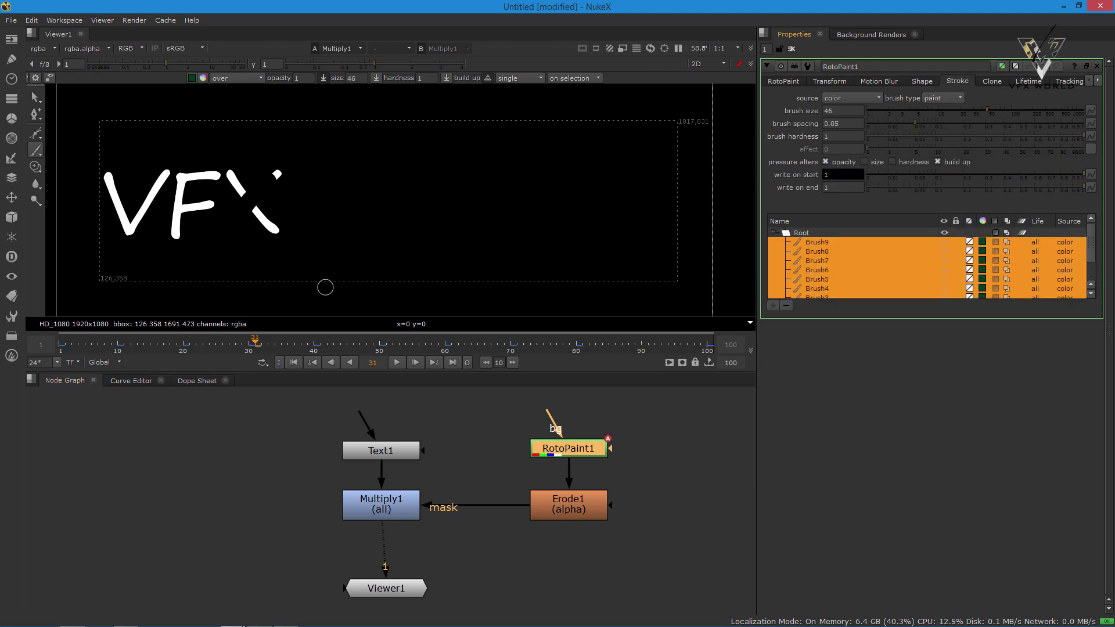
left_click(131, 381)
left_click_drag(225, 403, 666, 577)
right_click(418, 393)
left_click(586, 482)
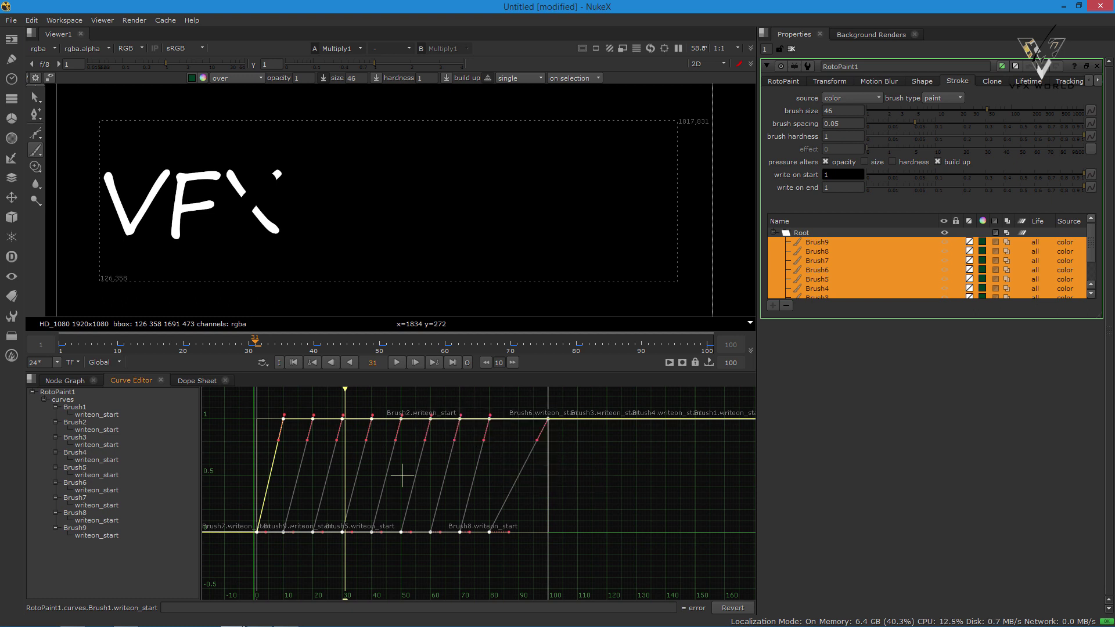
key("f")
left_click_drag(287, 413, 293, 410)
- Show only Brush9's write on start curve and play the animation from frame 1
left_click(817, 241)
left_click_drag(254, 343, 59, 342)
key("l")
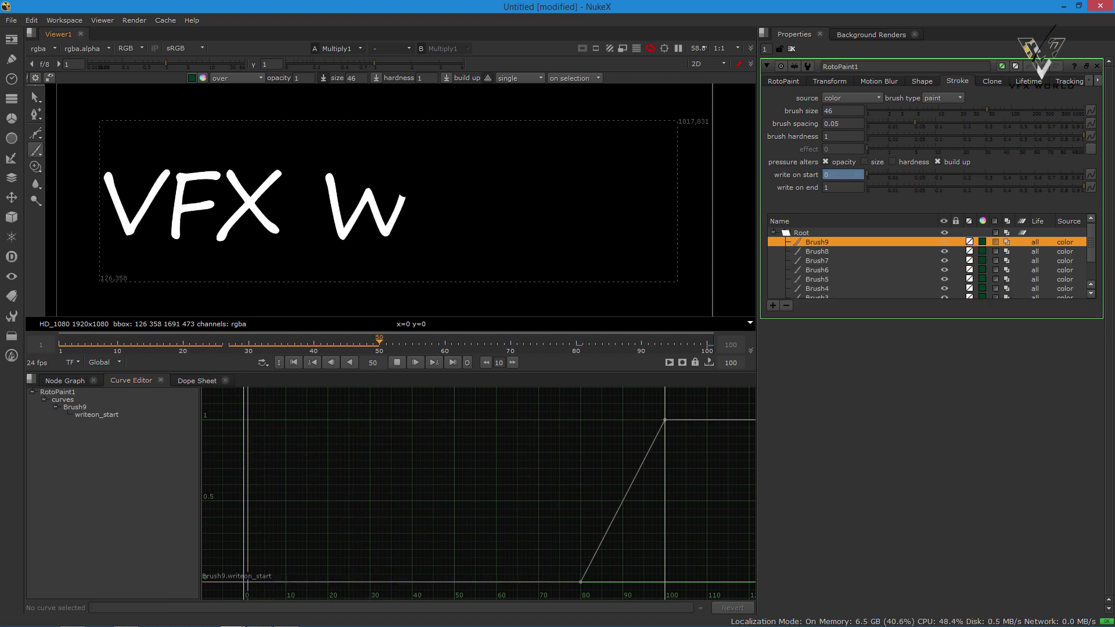
- Ease Brush1's write on start curve into its frame 10 key with a level tangent and play the reveal
scroll(929, 261, "down", 1)
left_click(816, 288)
left_click(279, 396)
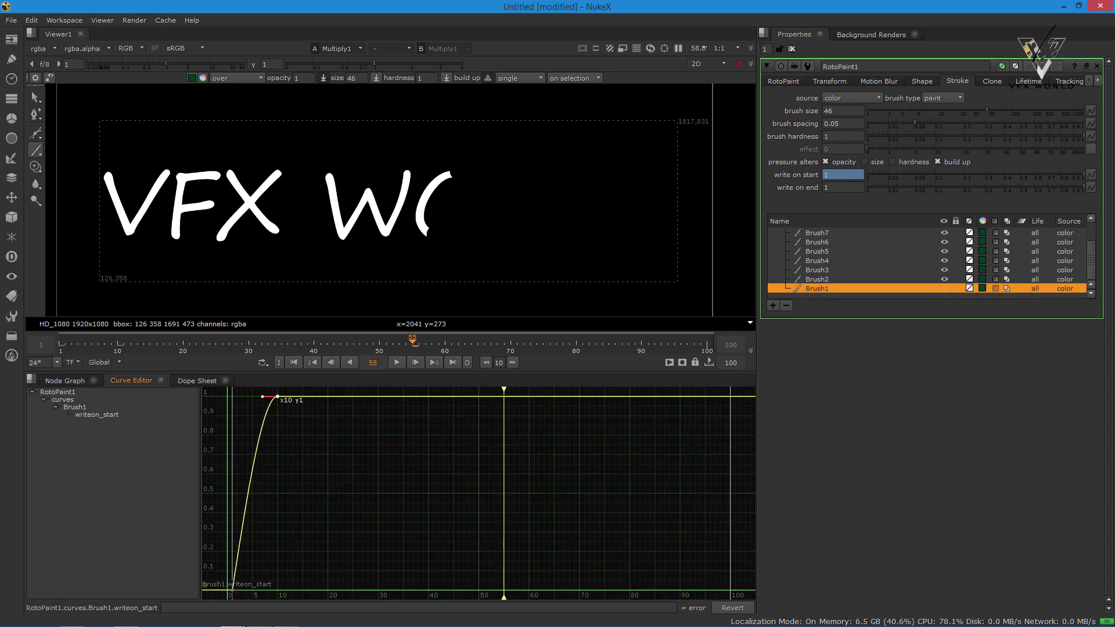
key("l")
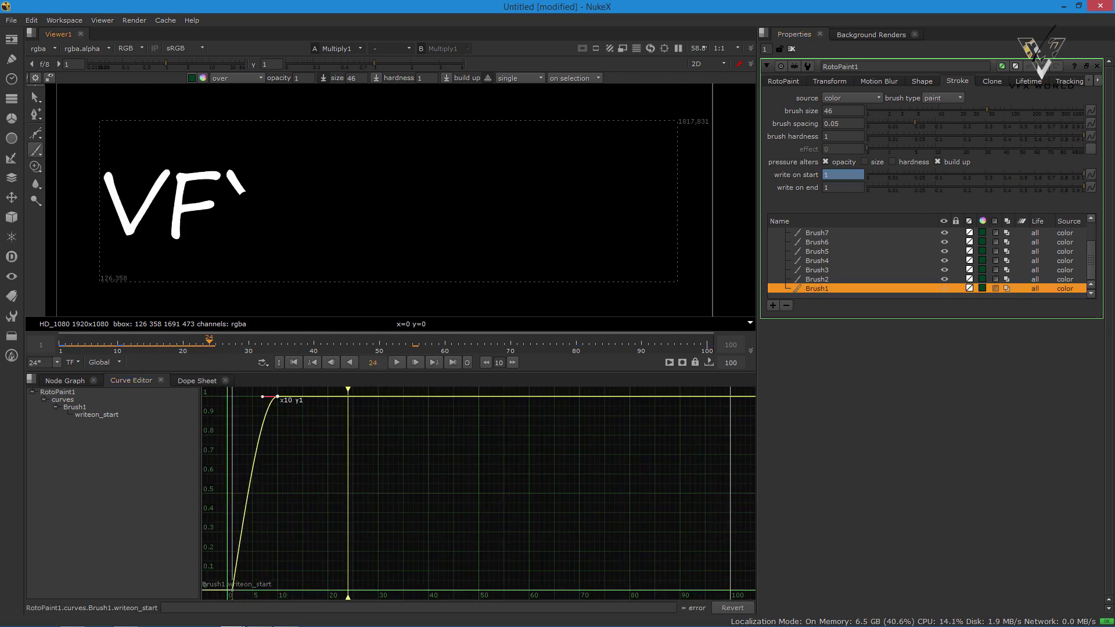
- Bend Brush2's write on start curve so it starts slowly and rises steeply into its frame 20 key
key("Home")
left_click(817, 280)
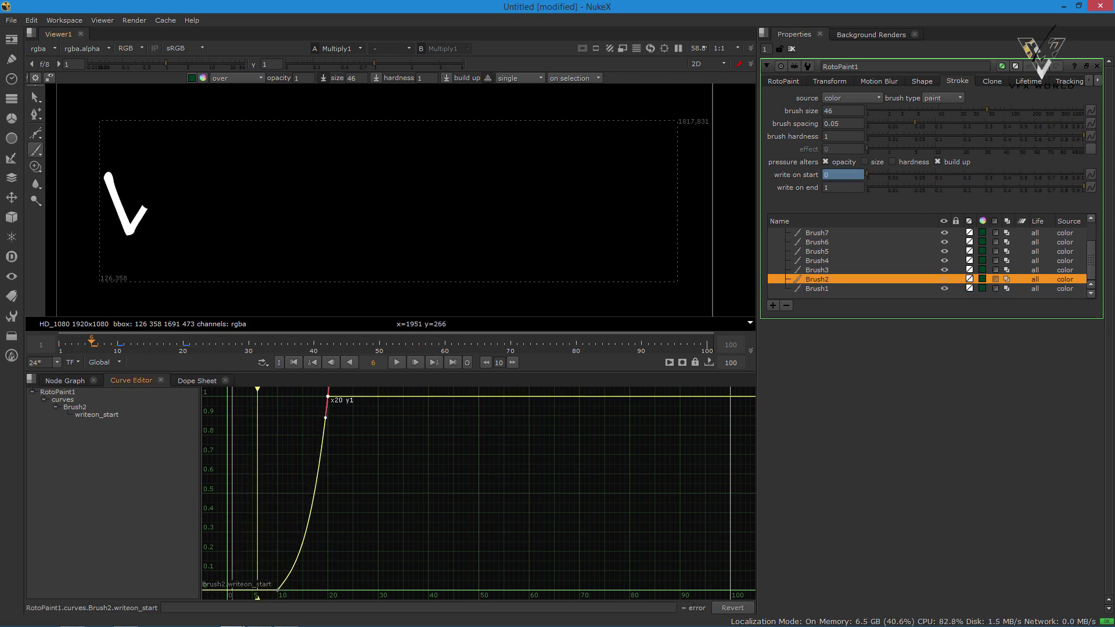
key("Home")
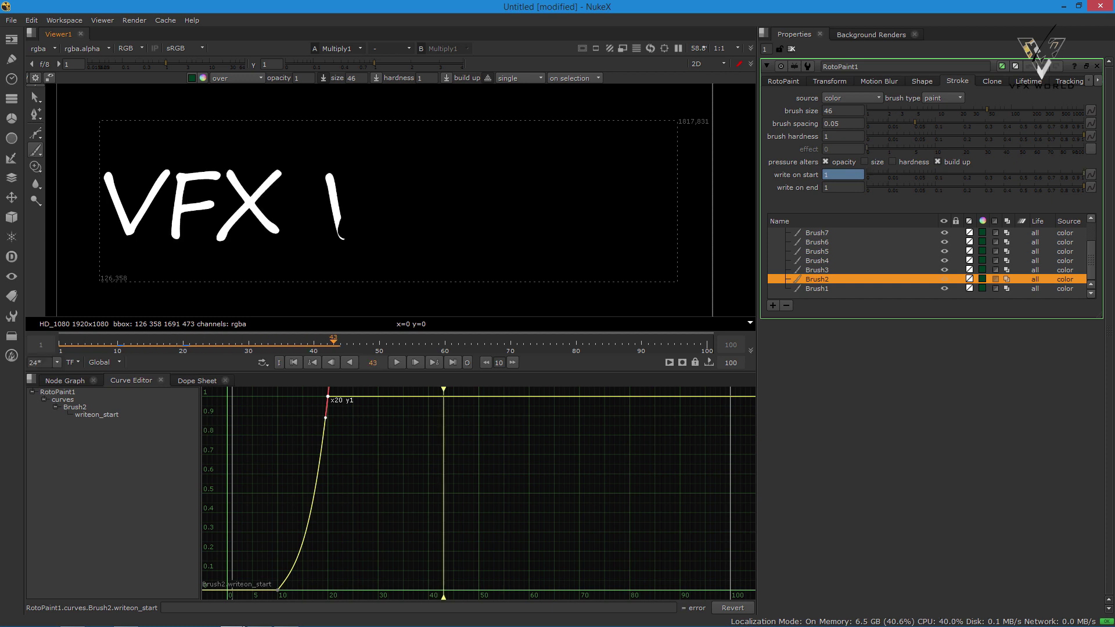
- Round Brush3's write on start curve into its frame 30 key and play the reveal from the start
left_click(817, 270)
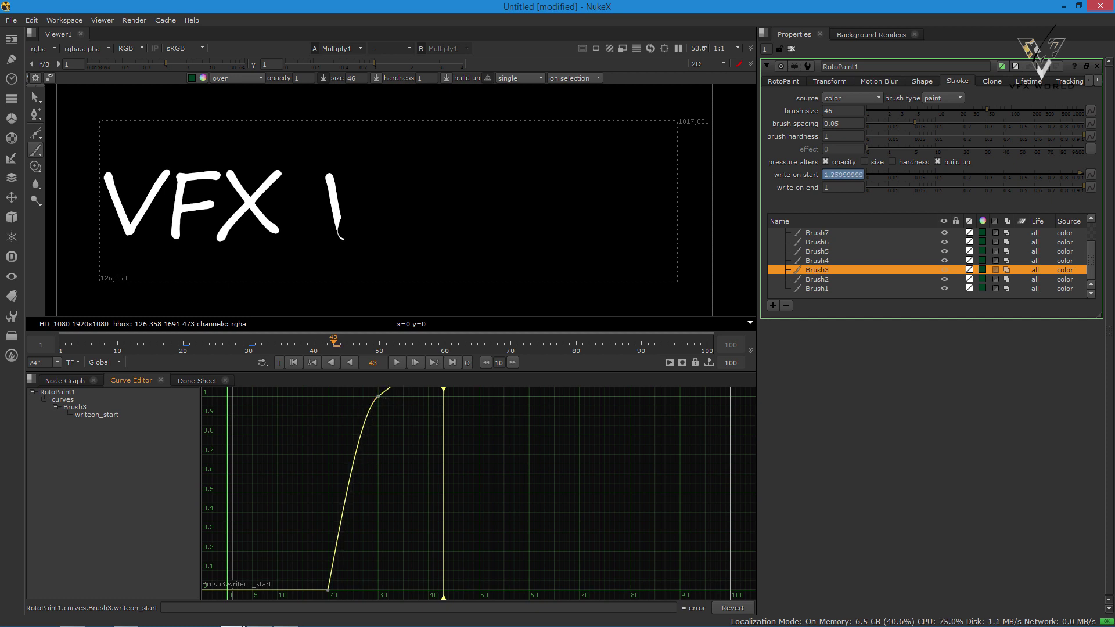
left_click_drag(333, 341, 84, 342)
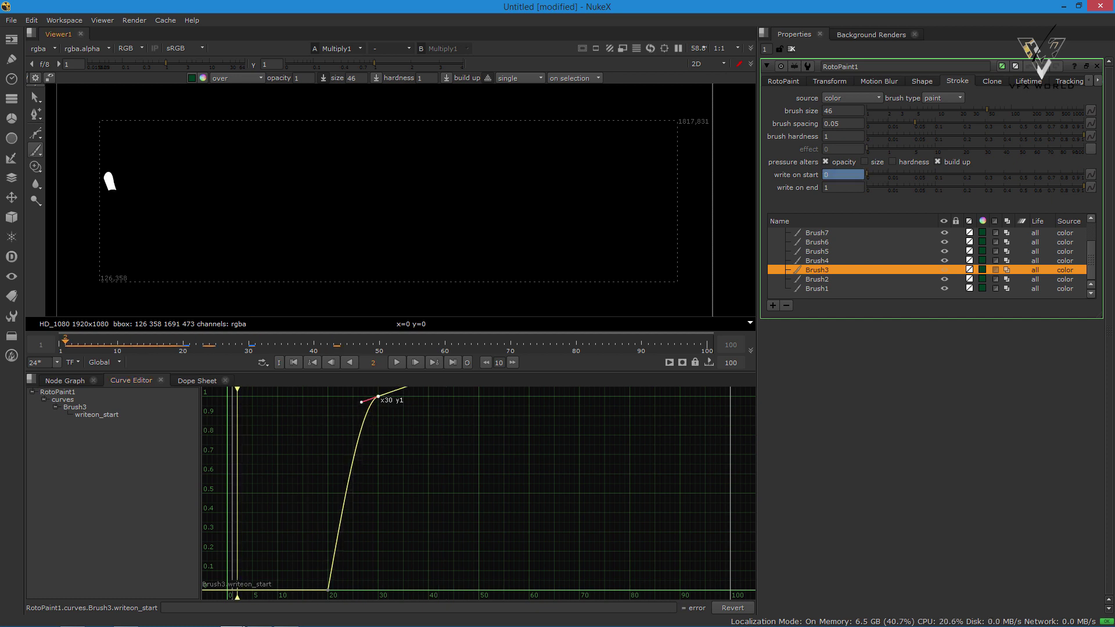
key("l")
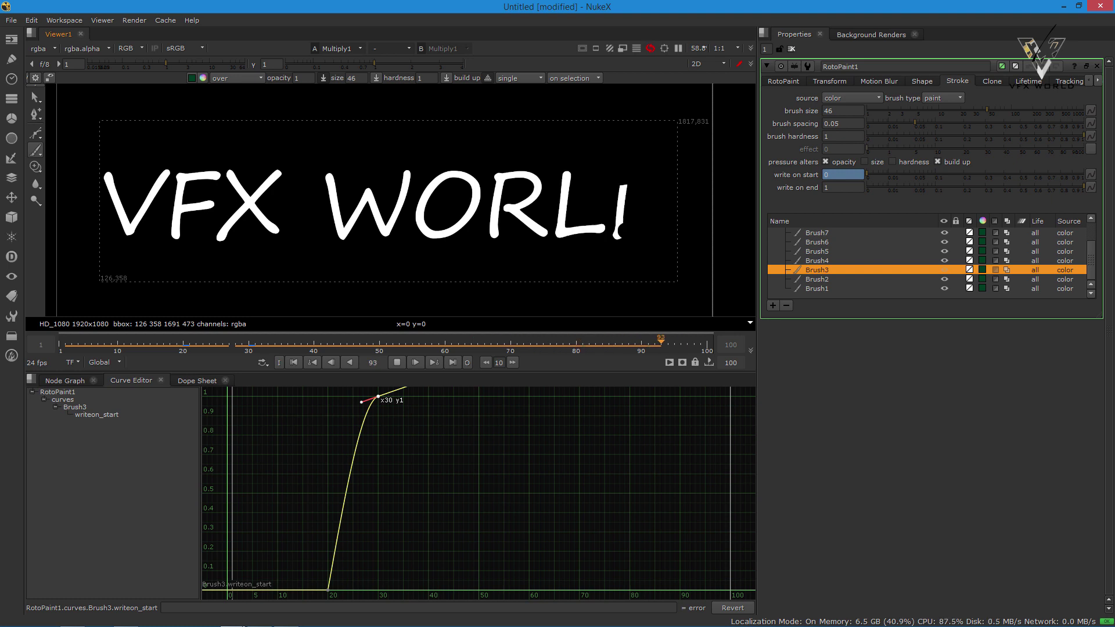
key("space")
key("space")
- Return to the Node Graph and tidy the placement of the Erode1 and Multiply1 nodes
left_click(65, 381)
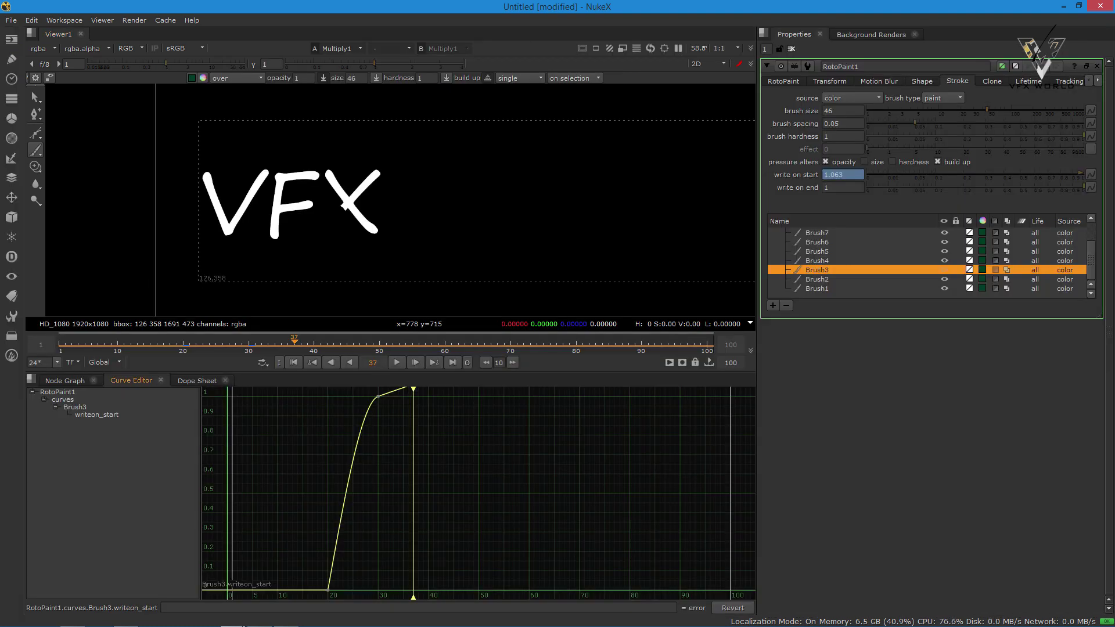
left_click(569, 504)
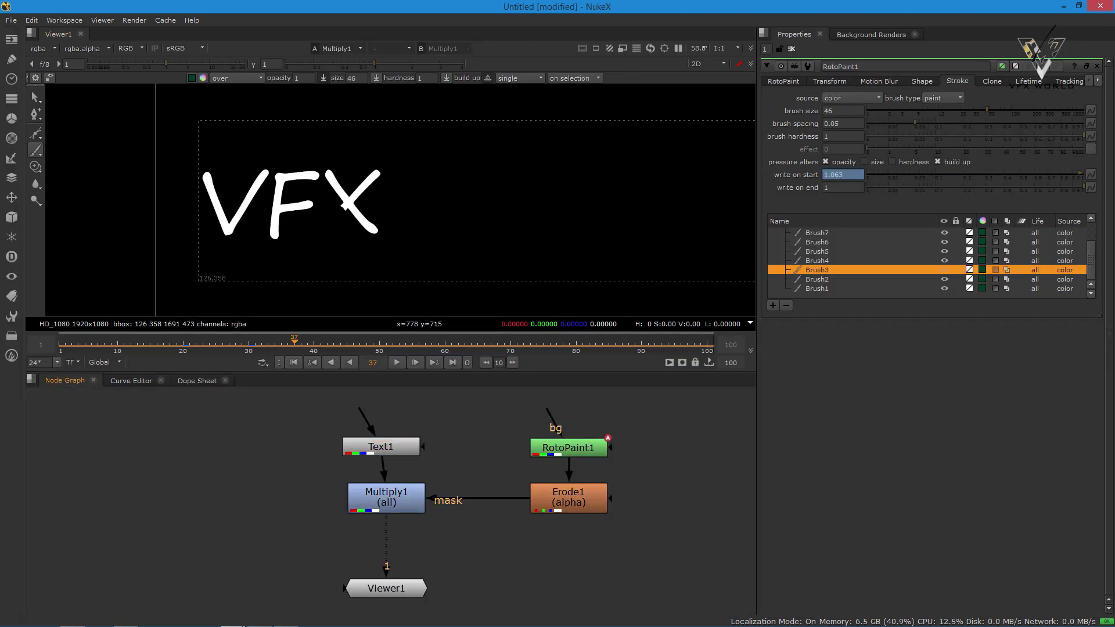
scroll(465, 512, "up", 2)
left_click(381, 504)
scroll(390, 499, "down", 5)
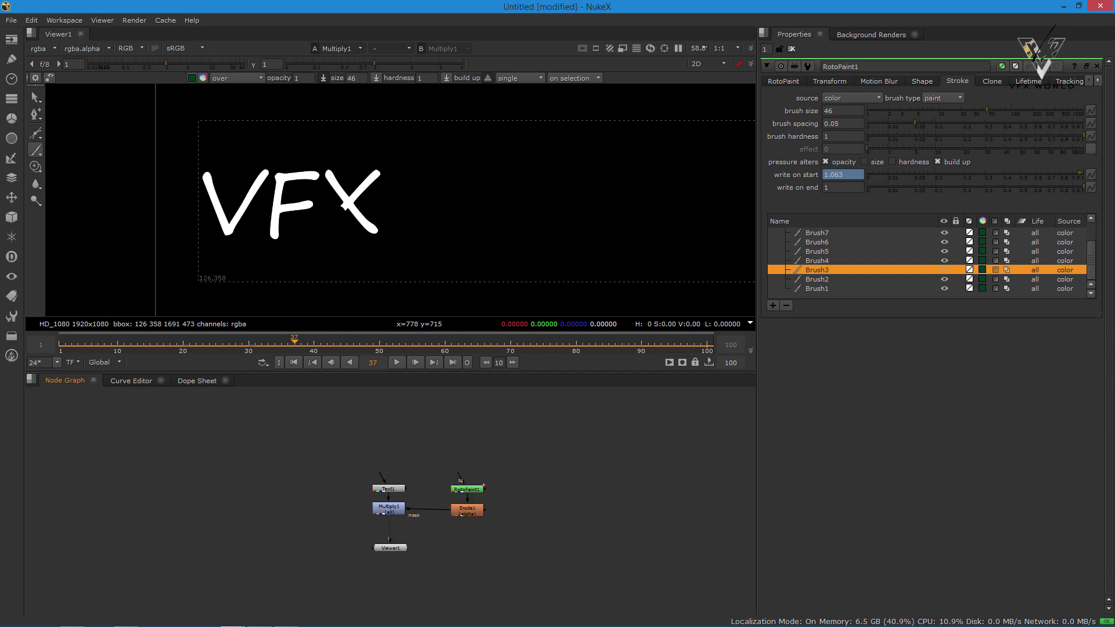
- Import the image 4079772-abstract-hd-wallpapers.jpg from the file browser as a Read node beside Multiply1
left_click(72, 618)
left_click_drag(131, 370, 279, 546)
scroll(278, 546, "up", 3)
left_click_drag(209, 482, 235, 498)
- Add a Merge node with input A from Read1 and input B from Multiply1, and view its output
key("m")
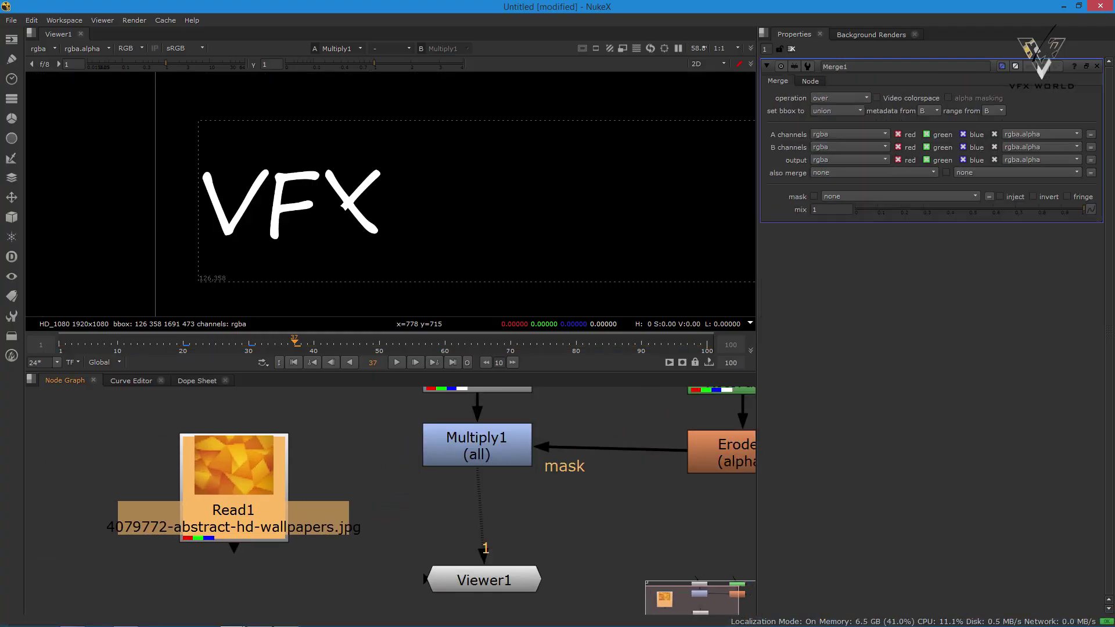
left_click_drag(386, 490, 370, 511)
scroll(241, 190, "down", 3)
left_click_drag(233, 476, 198, 424)
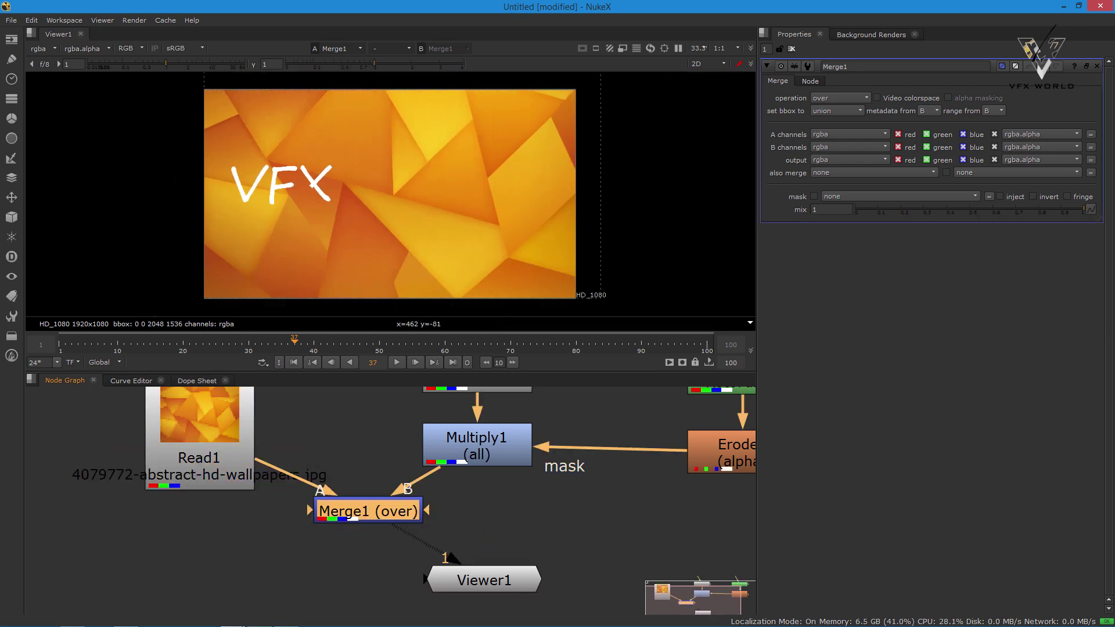
left_click_drag(368, 511, 375, 514)
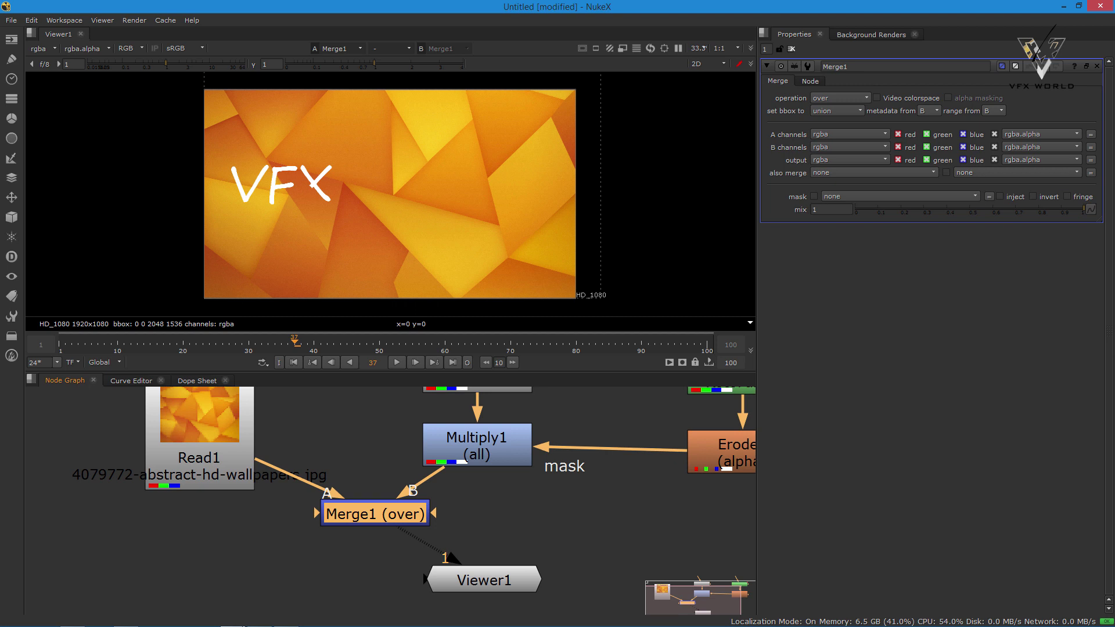
- Arrange the nodes so Merge1 sits directly below Multiply1 and Read1 stands to its left
left_click_drag(477, 445, 477, 452)
left_click_drag(375, 514, 379, 514)
left_click_drag(199, 441, 123, 471)
left_click_drag(378, 514, 477, 518)
left_click_drag(302, 500, 459, 459)
left_click_drag(123, 465, 217, 493)
left_click_drag(464, 497, 200, 484)
- Add a Grade node after Merge1, feeding the viewer
left_click(451, 518)
key("Tab")
type("gra")
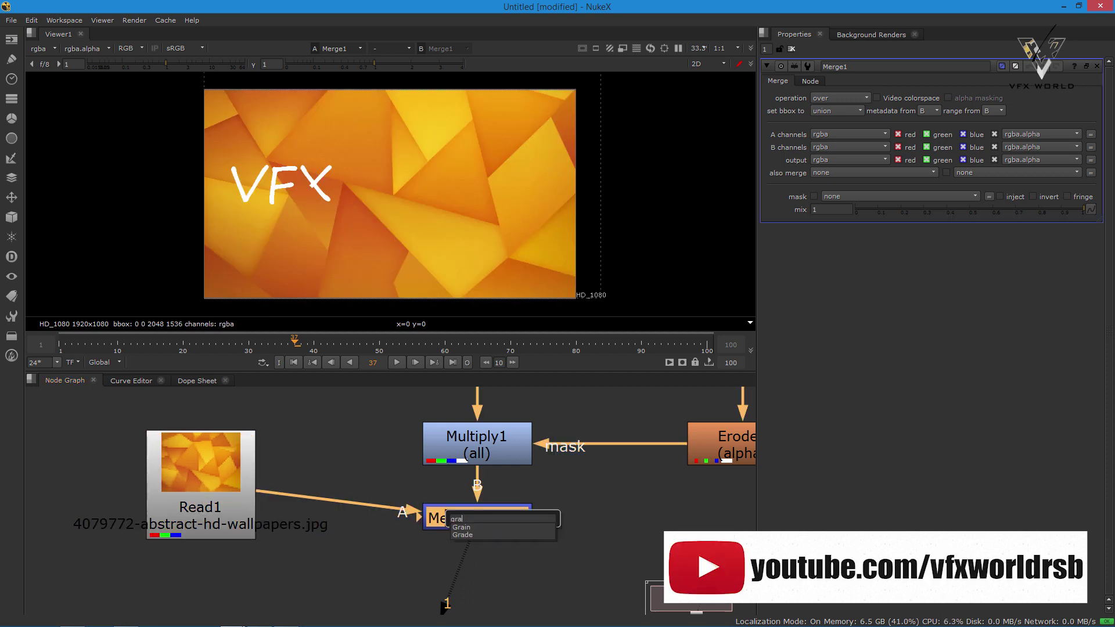
type("de")
key("Return")
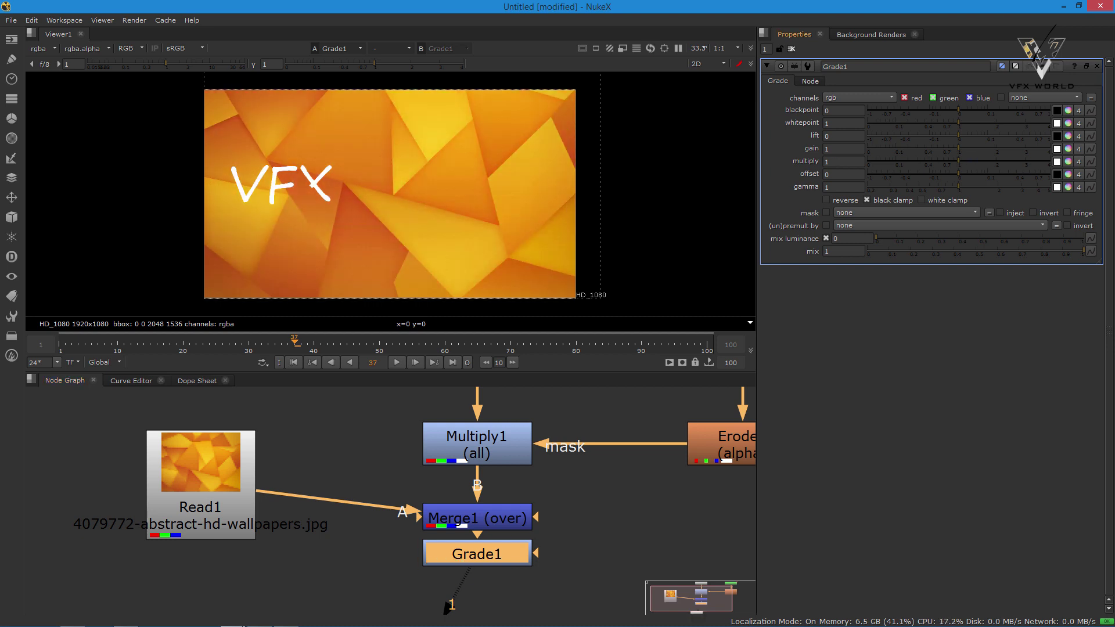
- Set Grade1's blackpoint to -0.008, whitepoint 1.48, red gain 1.3, green gain 1.12, multiply 1.12, offset 0.01 and gamma 0.77
left_click(1068, 149)
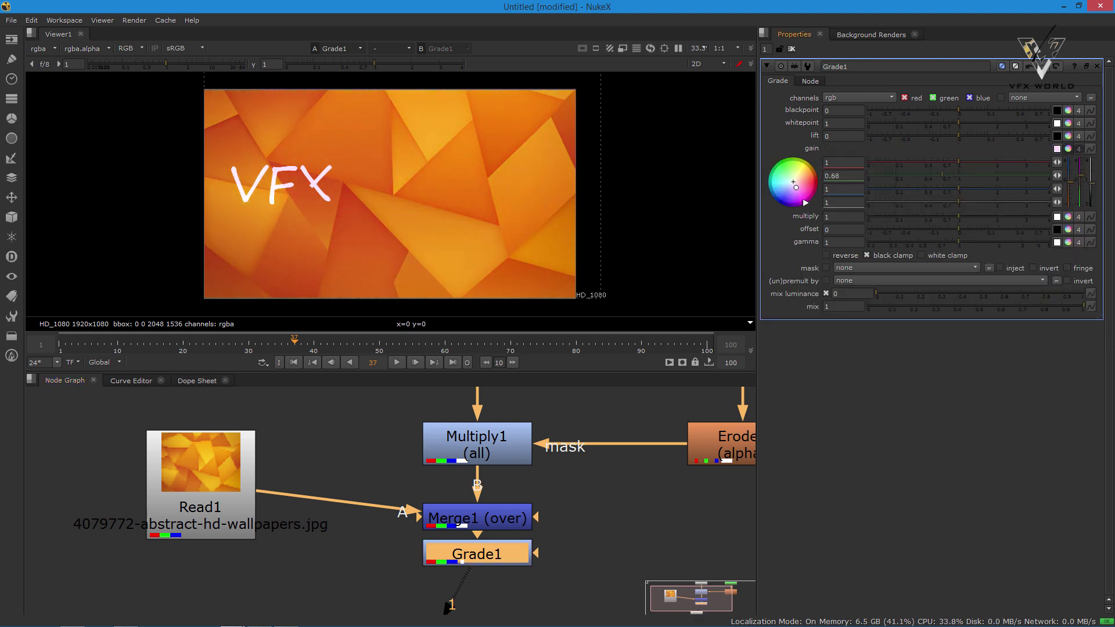
left_click_drag(780, 161, 816, 178)
mouse_move(959, 122)
left_mouse_down()
mouse_move(981, 122)
mouse_move(950, 110)
left_mouse_up()
mouse_move(959, 242)
left_mouse_down()
mouse_move(942, 242)
mouse_move(966, 216)
left_mouse_up()
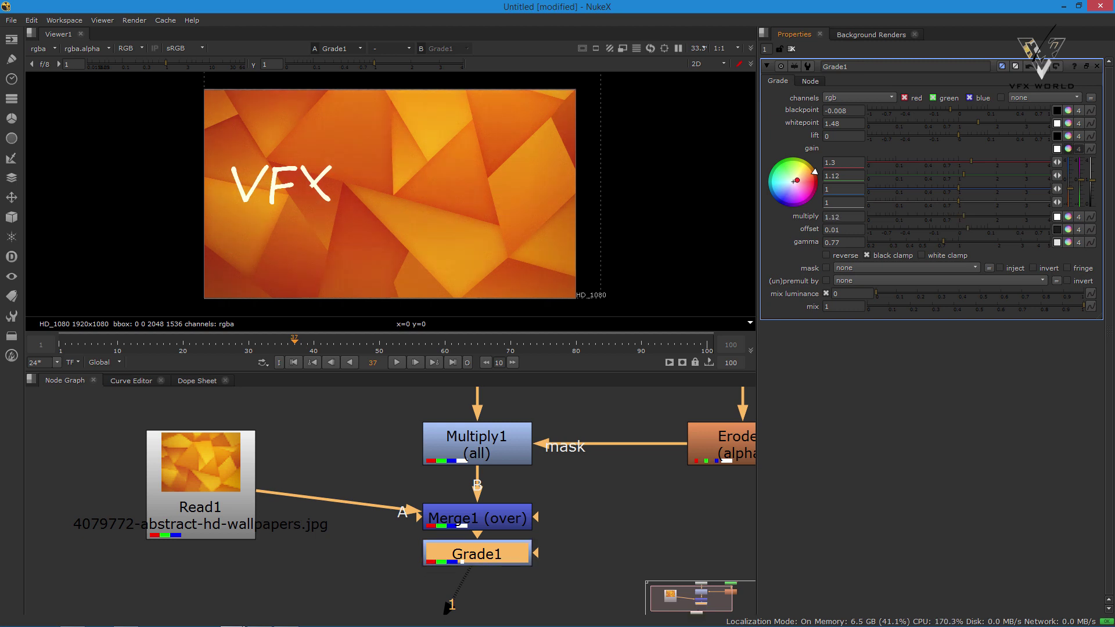
- Play back the graded VFX WORLD text reveal over the background image
key("ctrl+shift+a")
key("l")
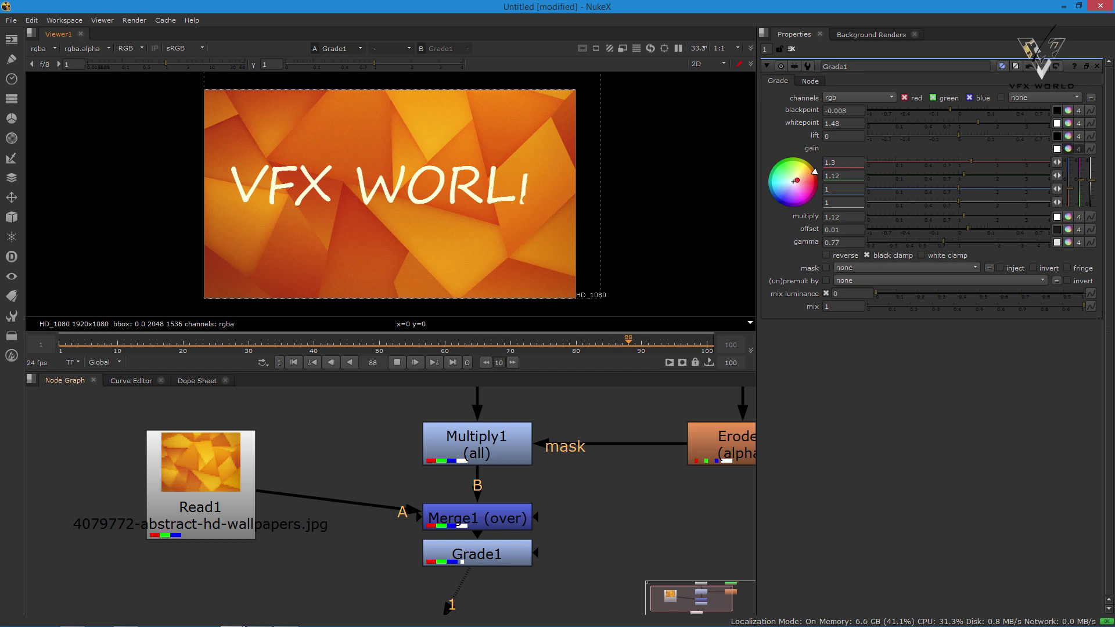
scroll(339, 444, "down", 5)
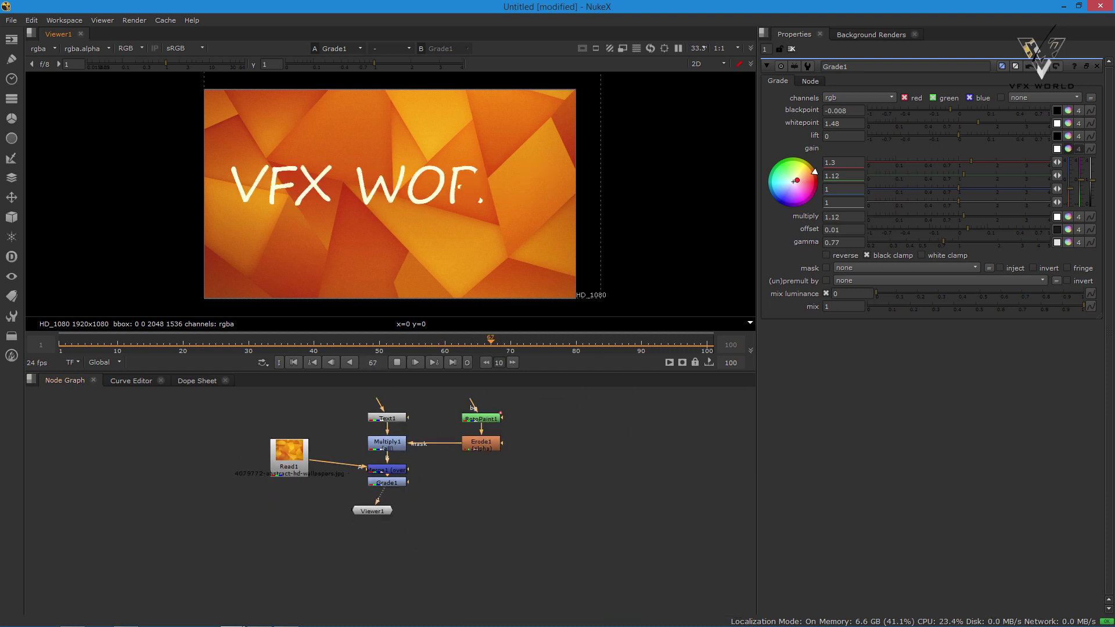
- Add a Blur node after Erode1, feeding the Multiply1 mask, and set its size to 2
scroll(336, 457, "up", 5)
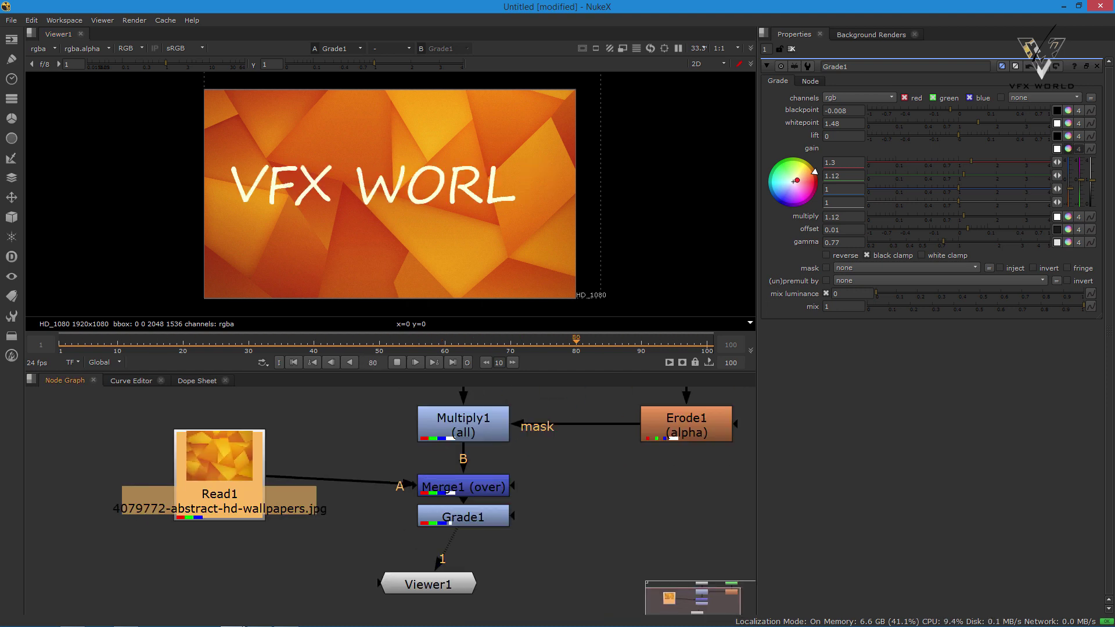
left_click(648, 424)
key("Tab")
type("bl")
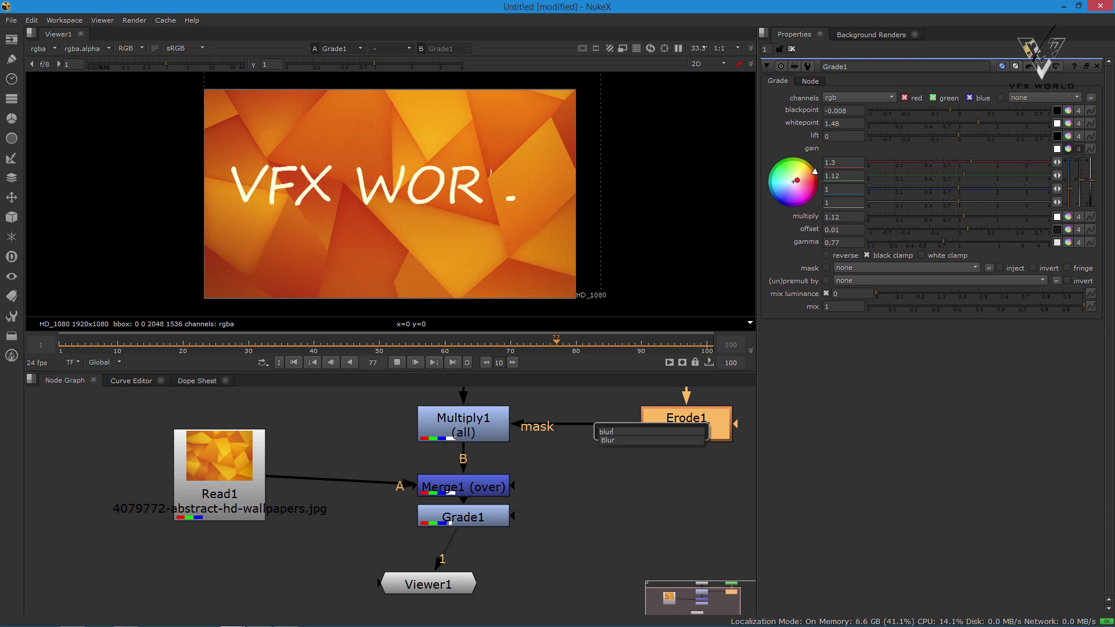
type("ur")
key("Return")
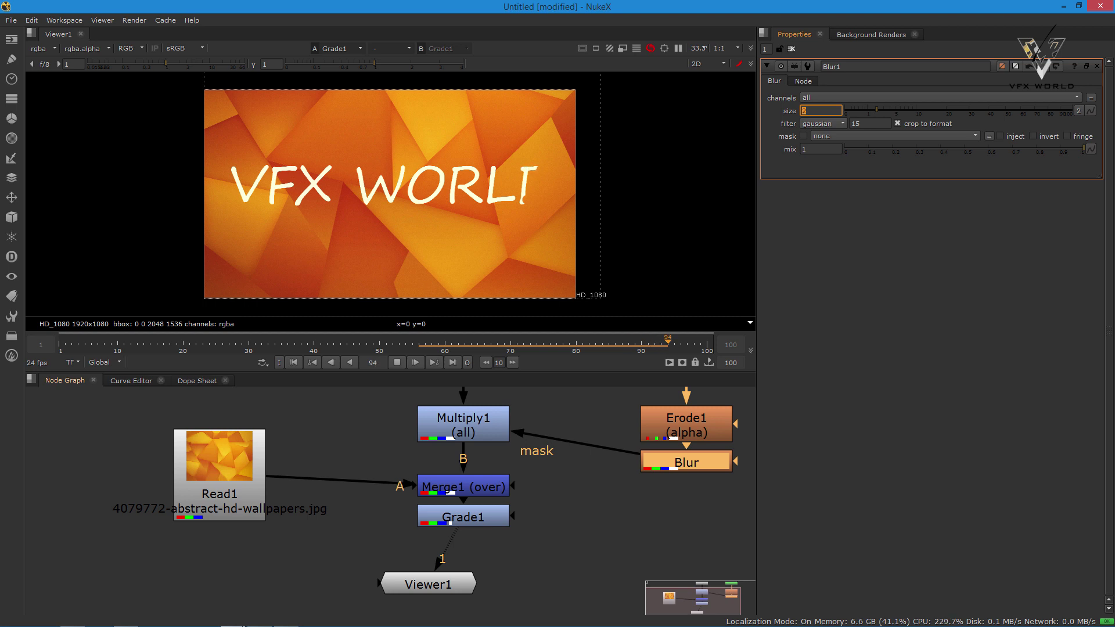
- Insert a Blur node between the Read1 background image and input A of Merge1
double_click(200, 483)
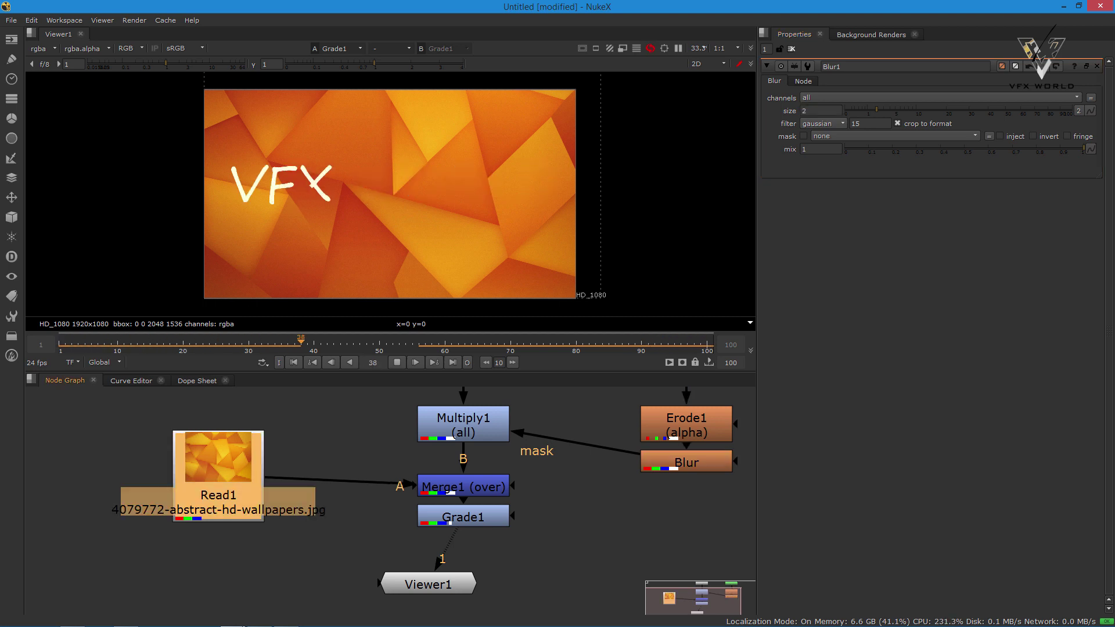
key("Tab")
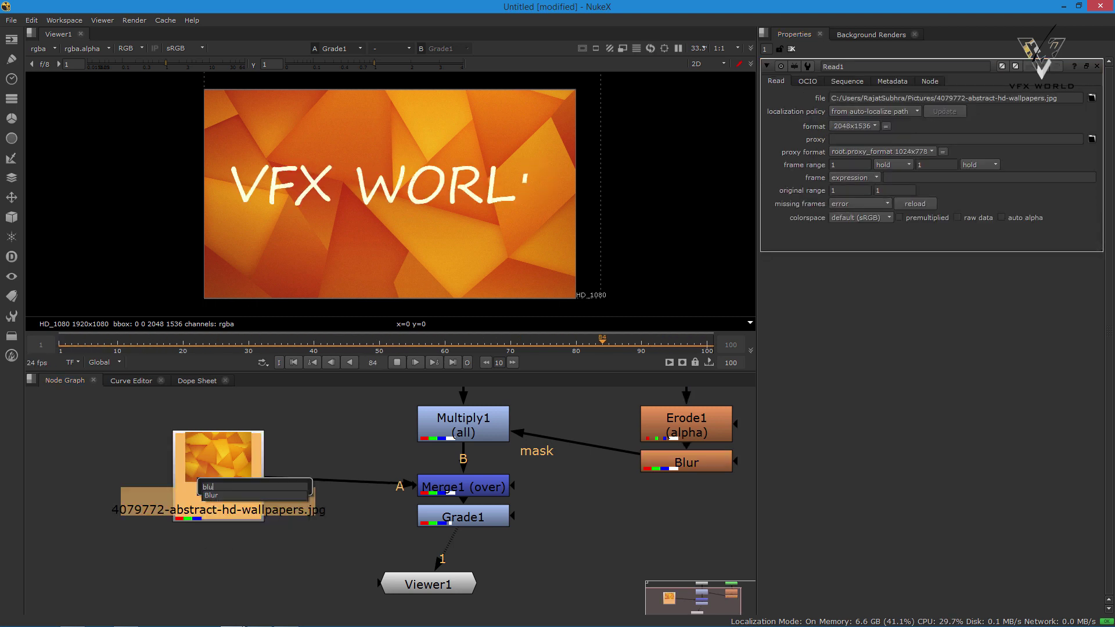
type("blu")
key("Return")
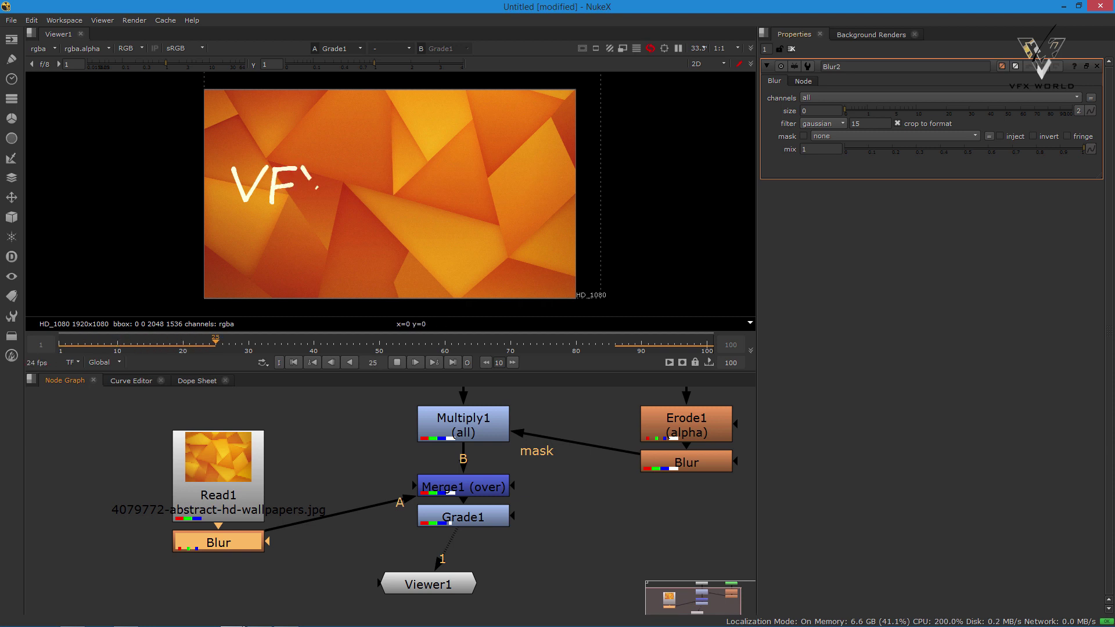